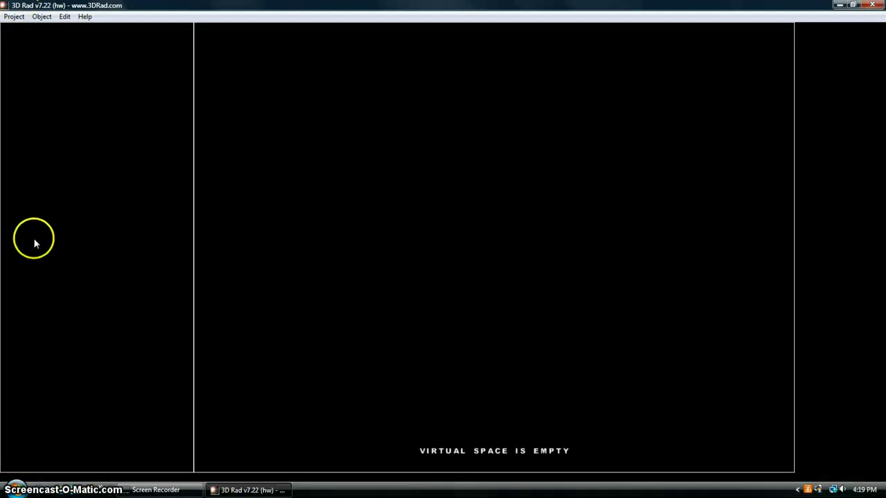
Add a RigidBody object to the empty project
click(13, 16)
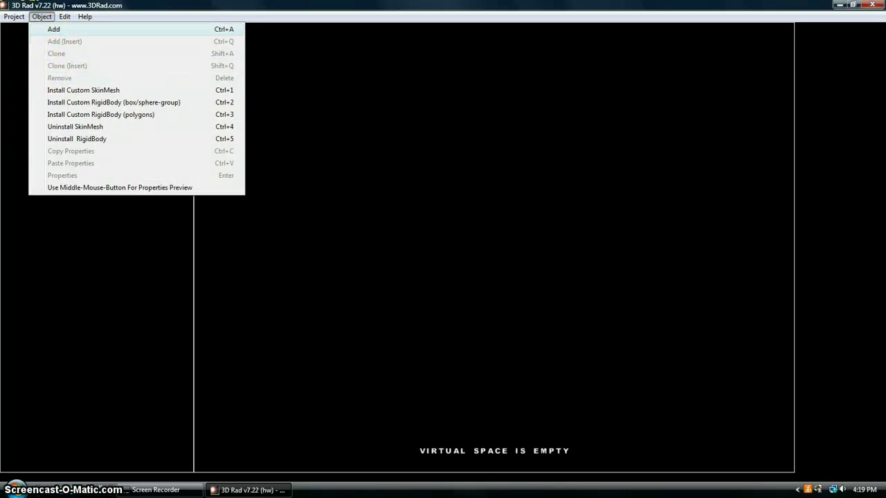
click(58, 27)
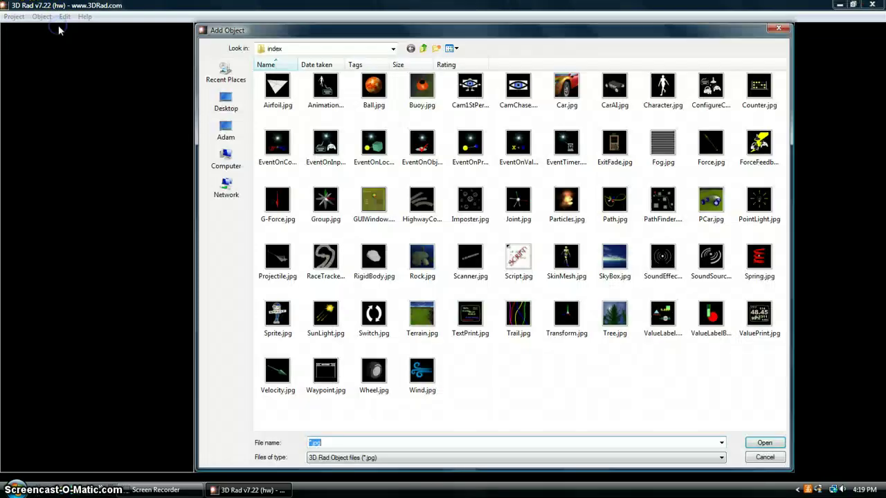
click(578, 112)
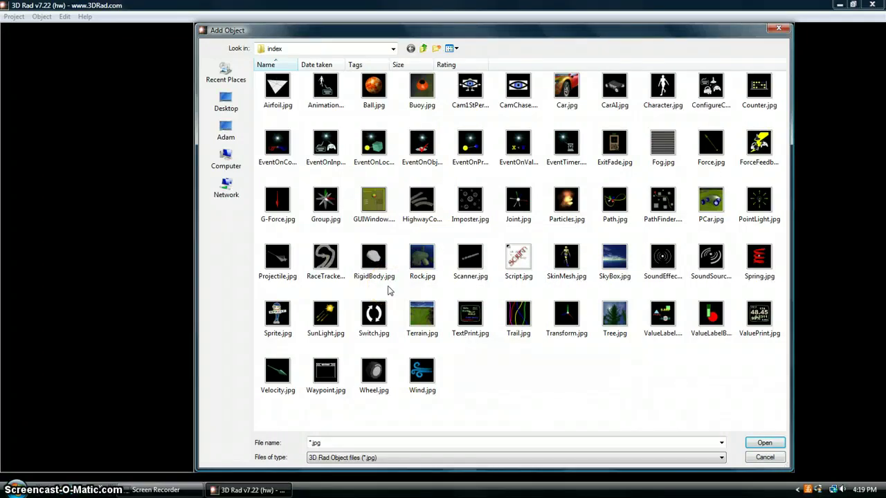
drag(373, 377, 400, 208)
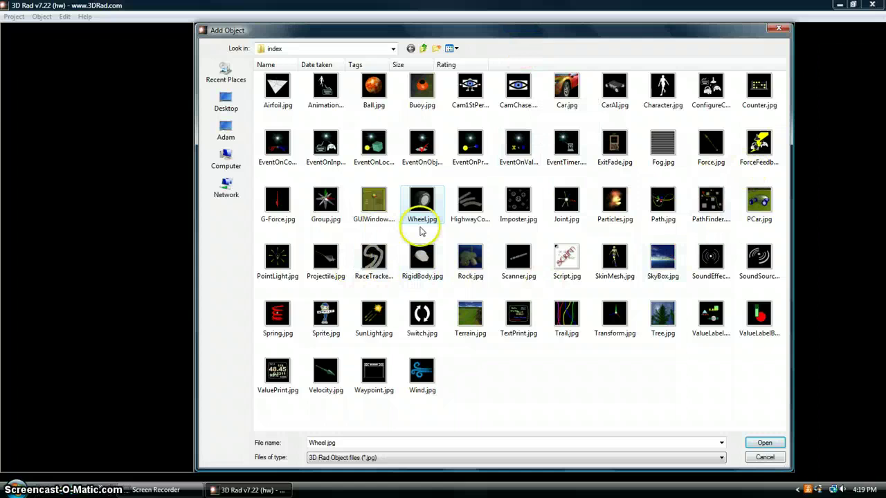
click(420, 258)
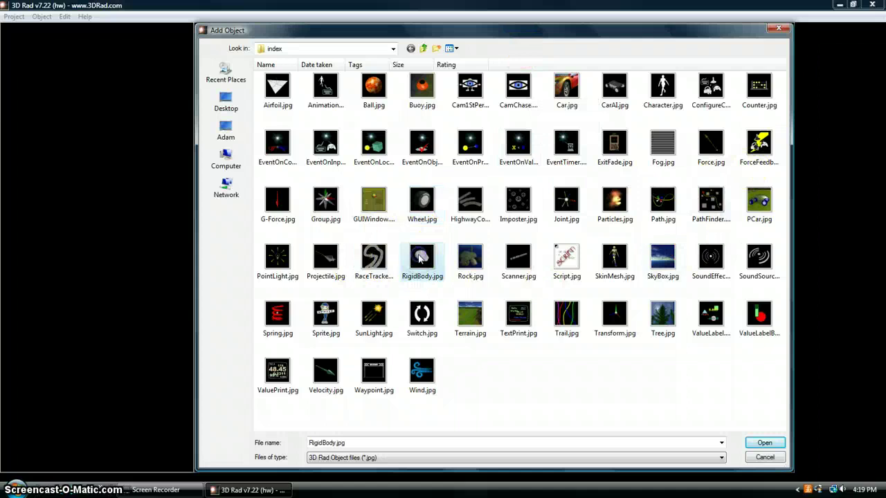
click(765, 445)
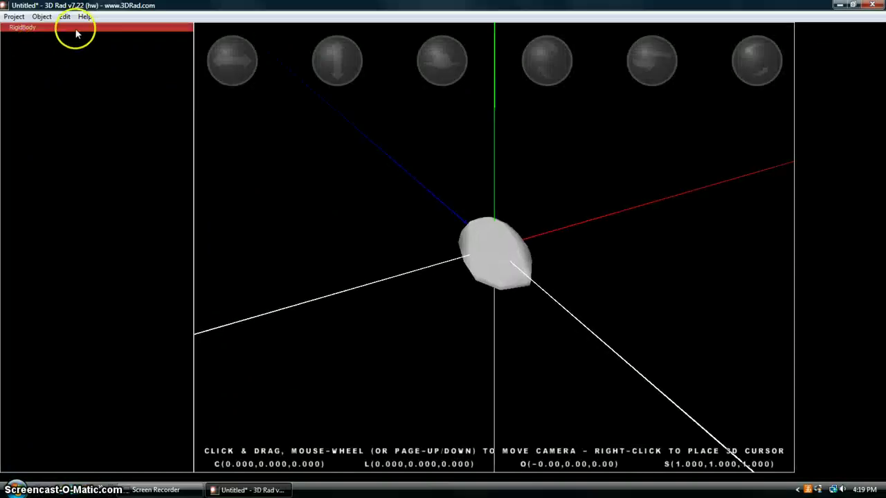
Change the RigidBody's element to the Platform100m model
double_click(83, 26)
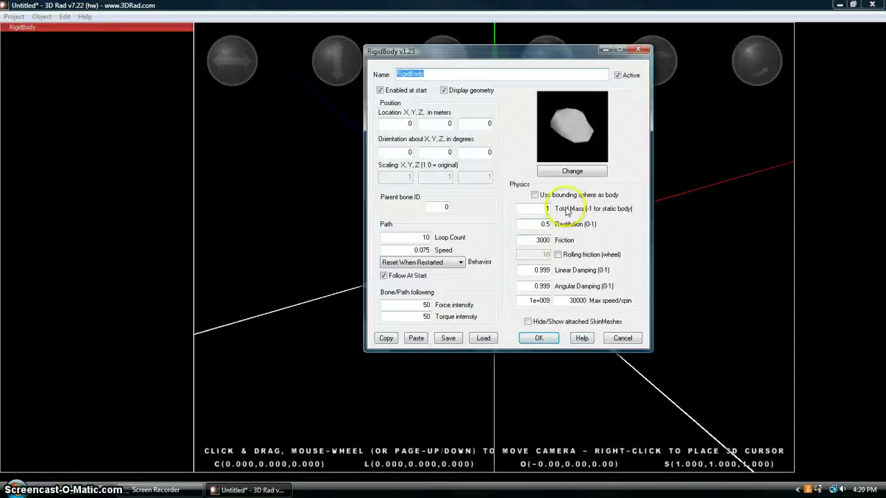
click(572, 171)
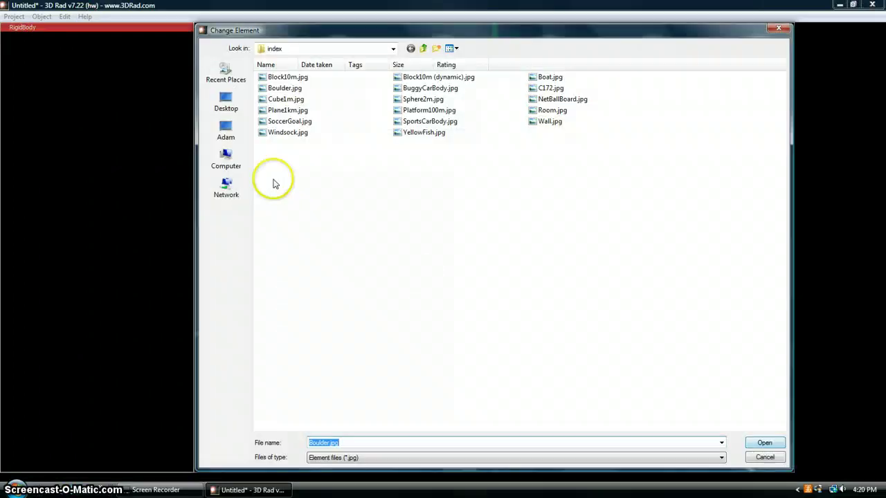
click(475, 110)
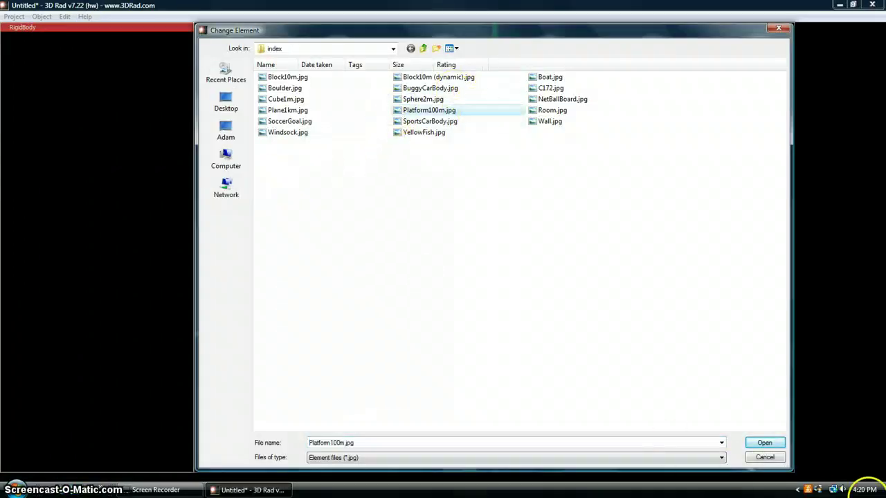
click(782, 443)
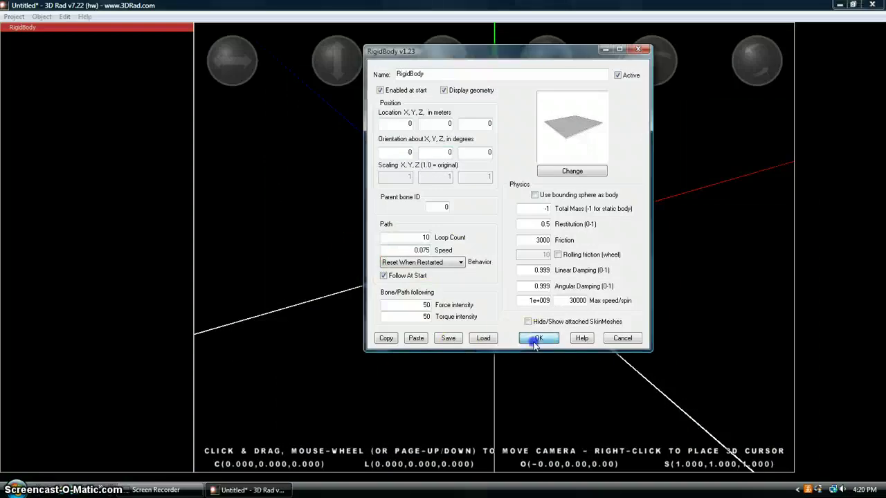
click(533, 338)
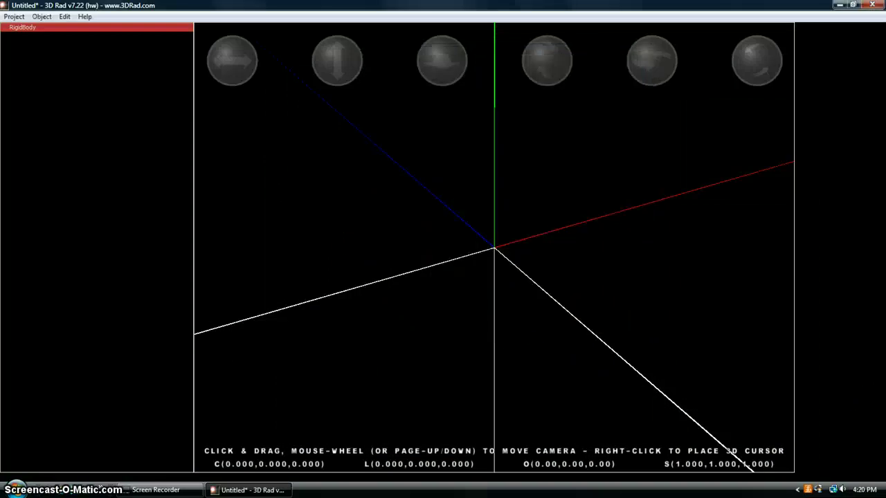
Add a Wheel object and raise it to a height of about 1.7 m
click(42, 16)
click(56, 37)
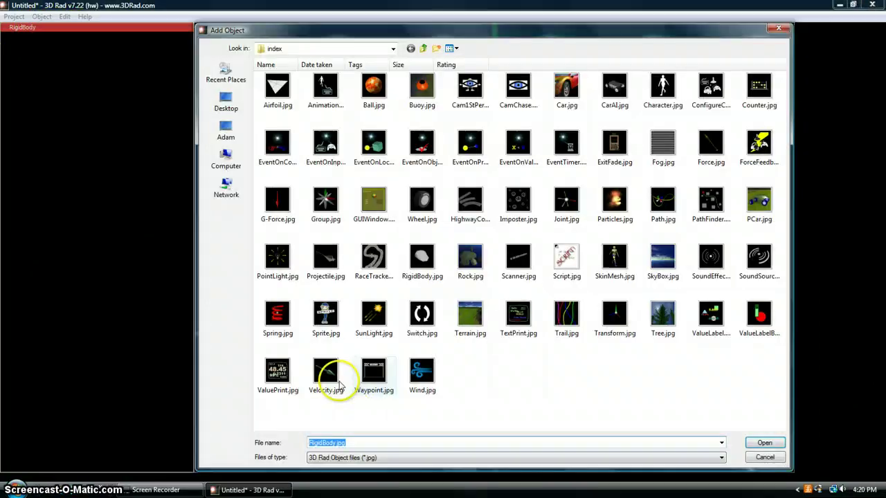
click(427, 218)
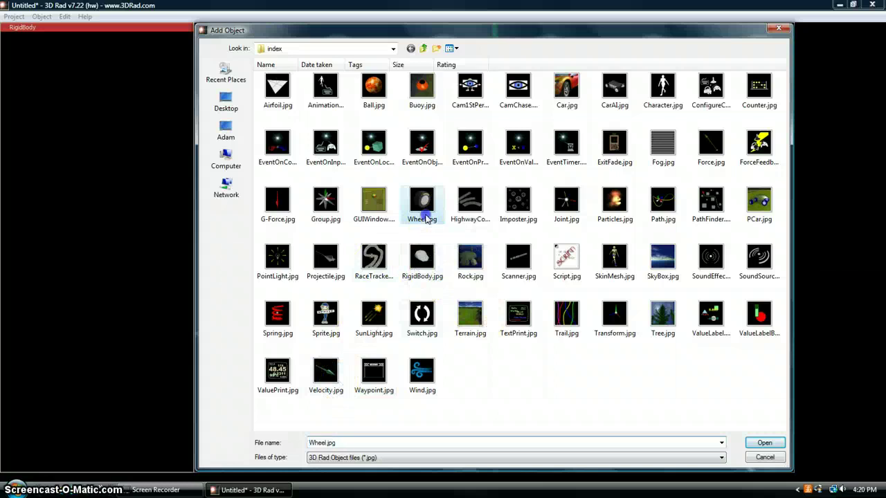
click(763, 444)
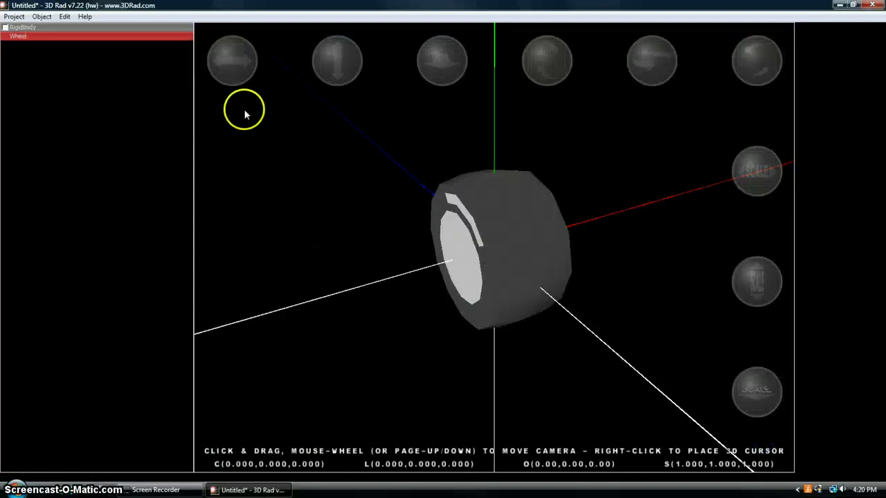
drag(337, 60, 640, 86)
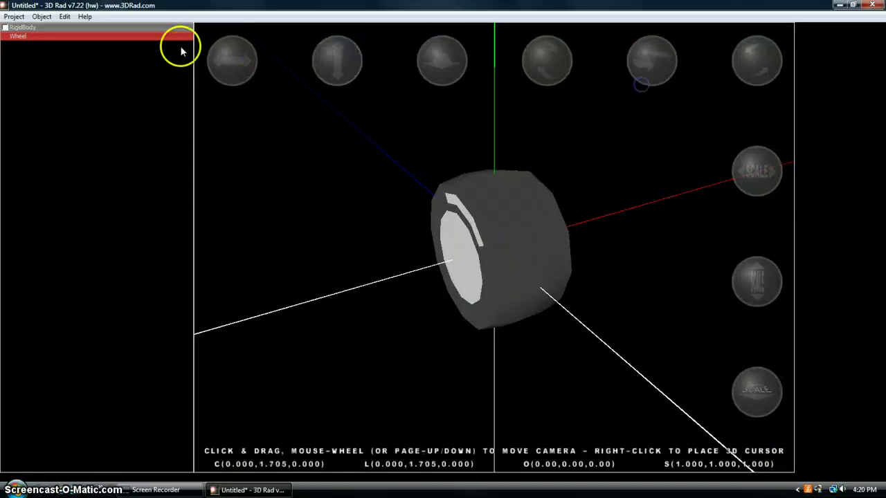
Add a second Wheel object and raise it above the first wheel, to a height of about 4.2 m
click(41, 16)
click(45, 29)
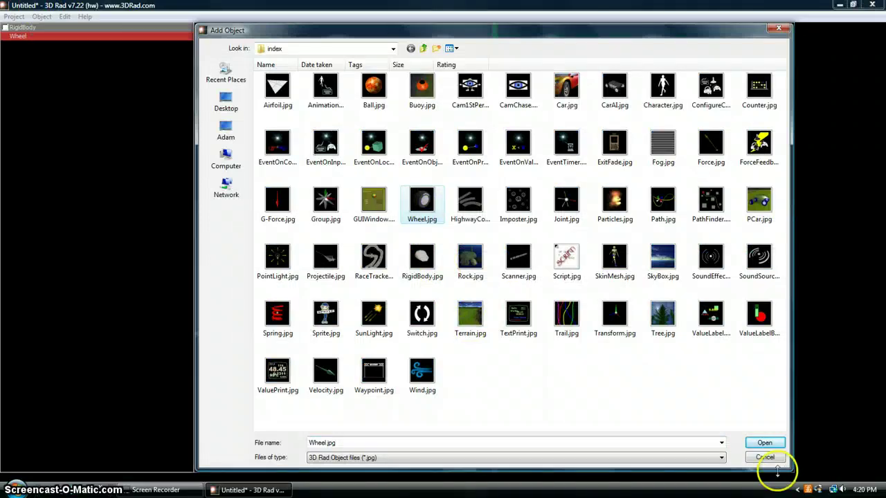
click(765, 443)
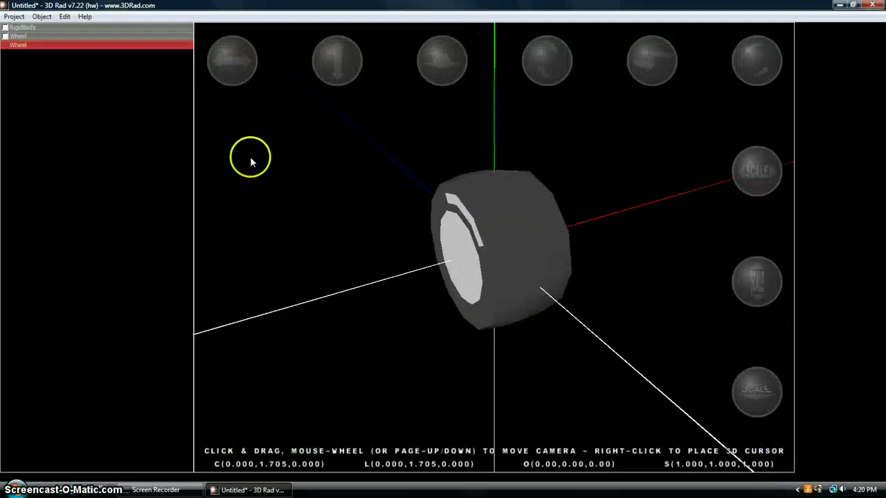
click(42, 17)
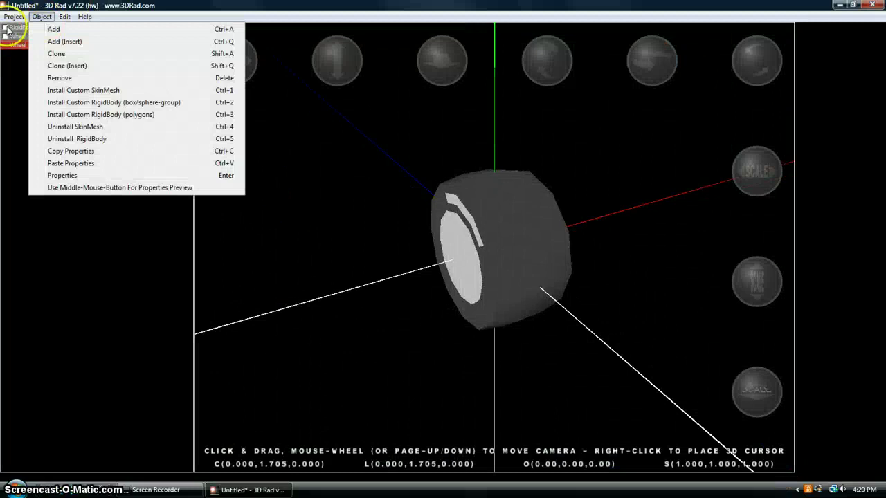
click(19, 26)
click(23, 45)
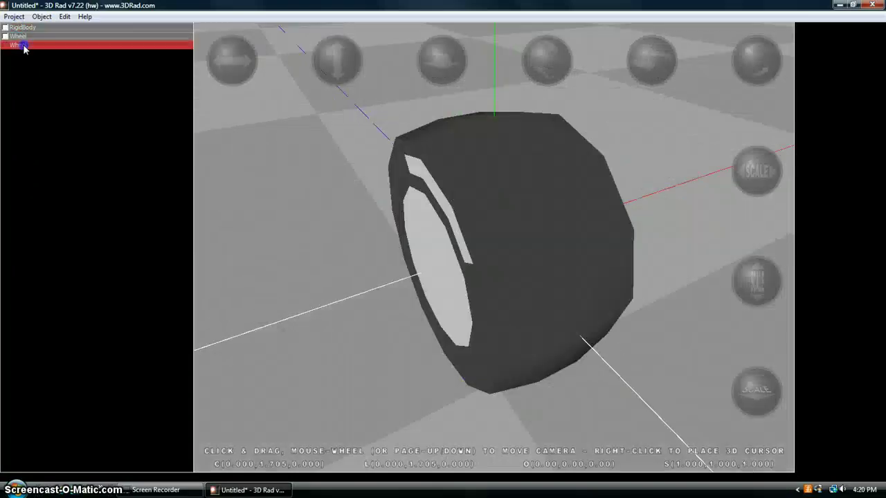
drag(341, 65, 470, 305)
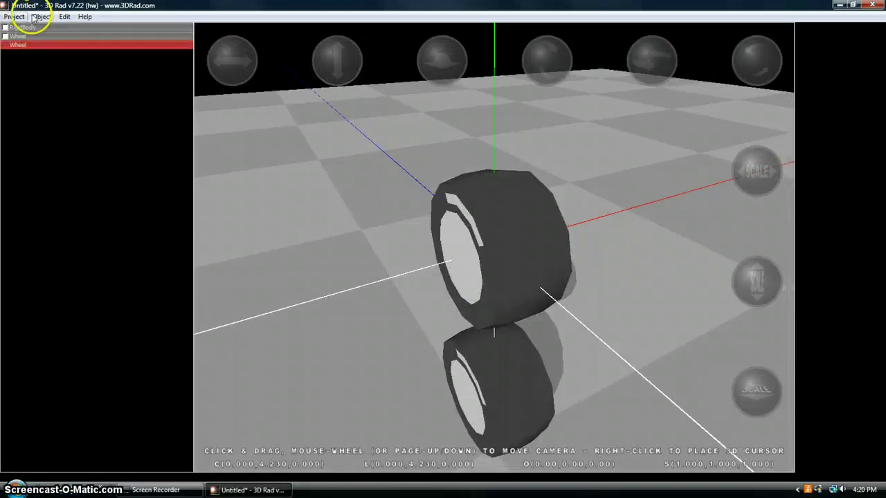
Add a third Wheel object and raise it above the second wheel, to a height of about 6.5 m
click(39, 17)
click(60, 27)
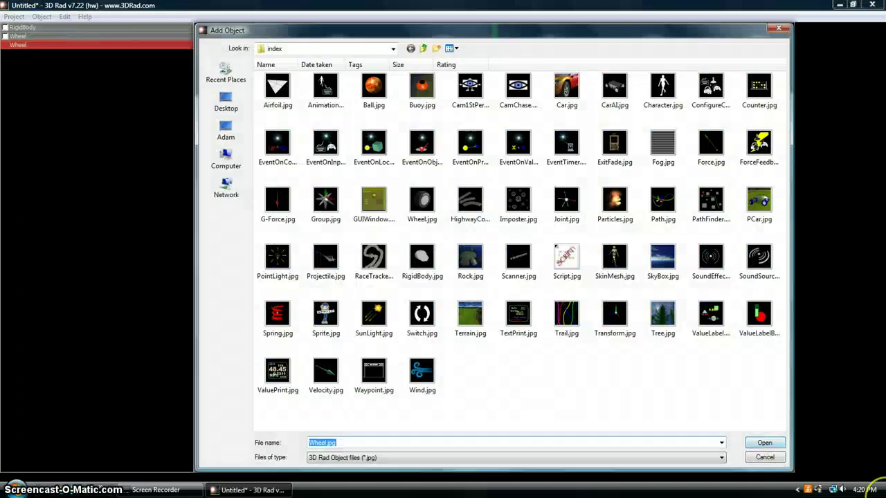
click(422, 208)
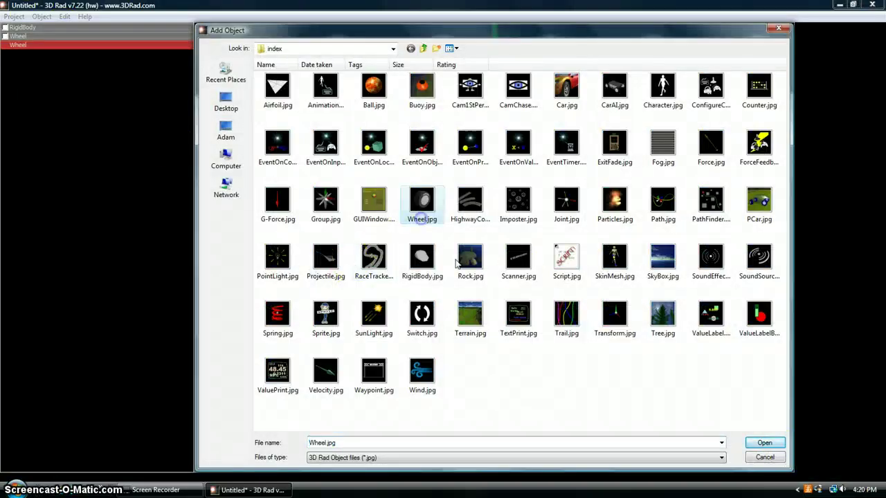
click(765, 443)
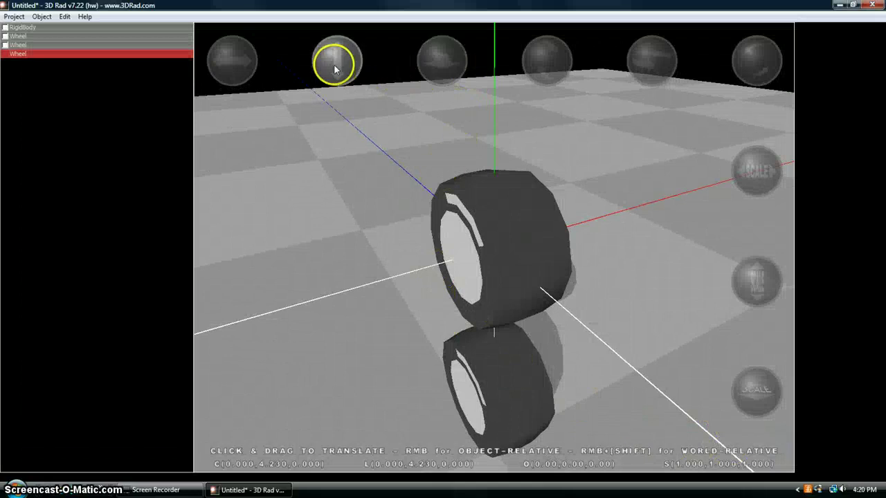
drag(335, 65, 494, 271)
Add a fourth Wheel object, leaving it at the third wheel's location
click(42, 16)
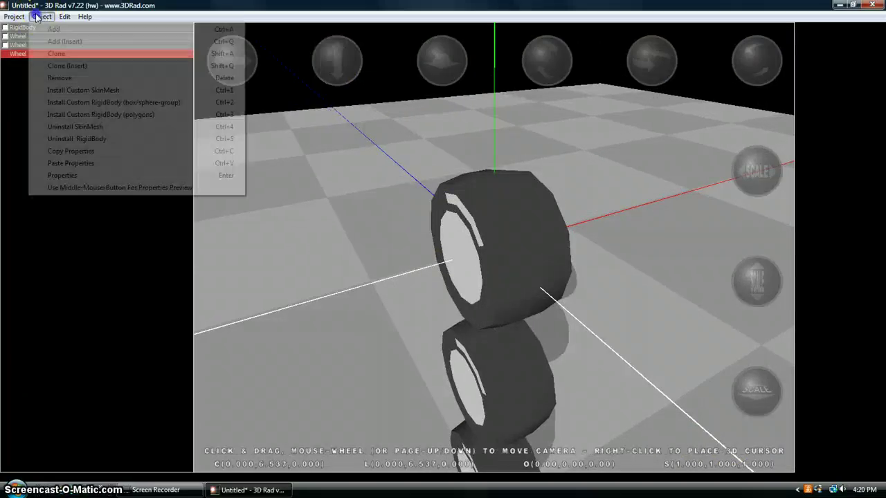
click(119, 28)
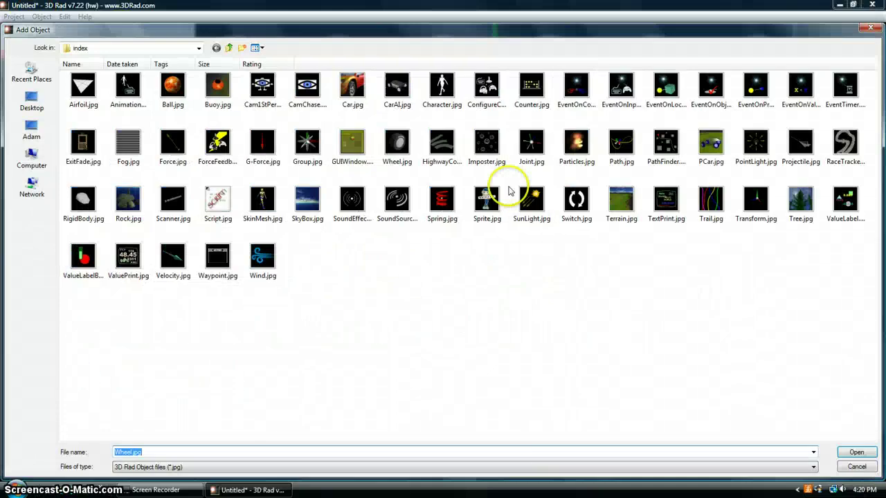
click(387, 148)
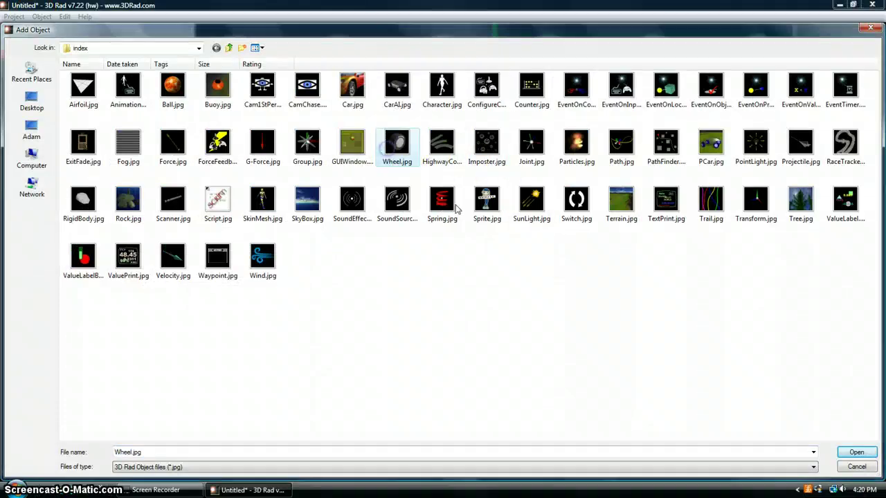
click(862, 454)
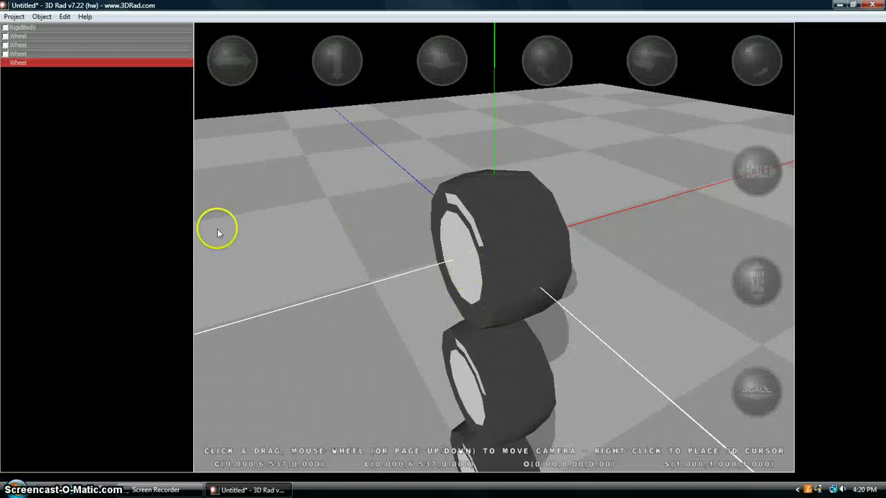
Add a G-Force object and adjust its vertical position
click(39, 17)
click(56, 37)
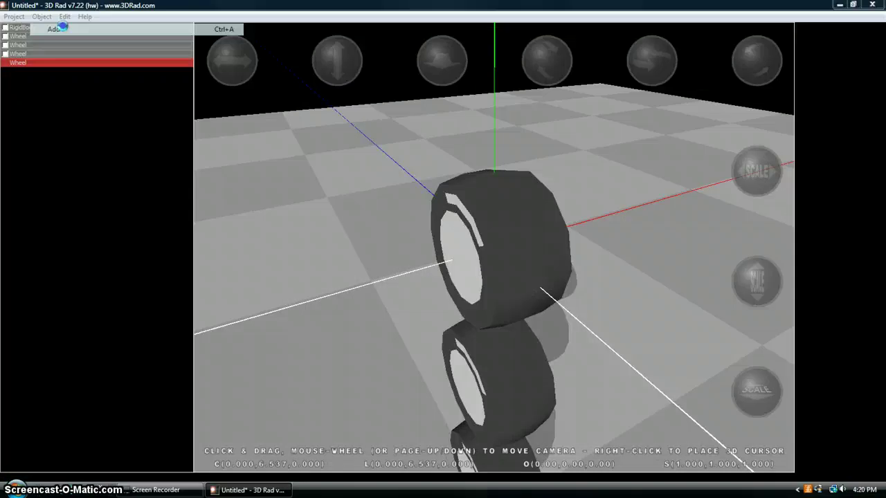
click(262, 144)
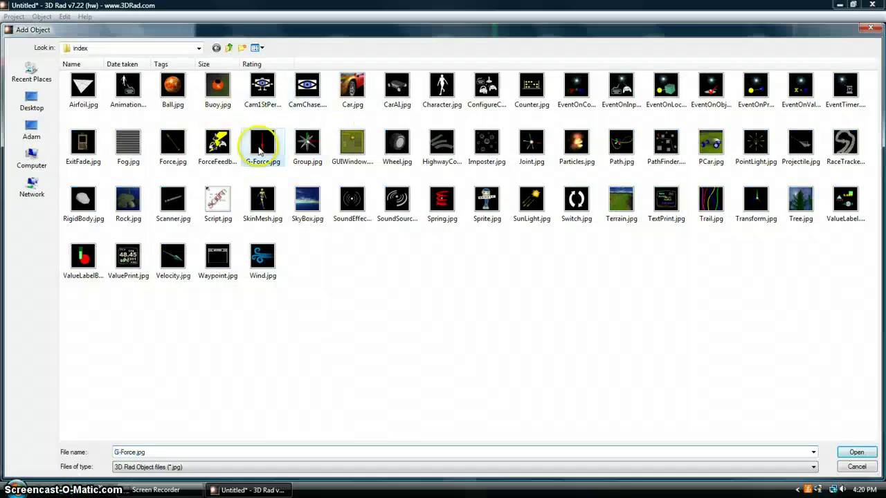
click(858, 453)
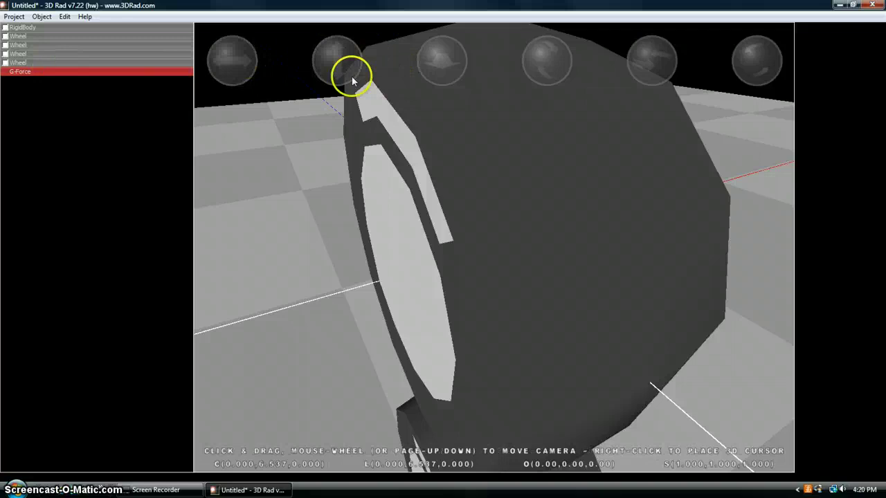
drag(339, 64, 352, 183)
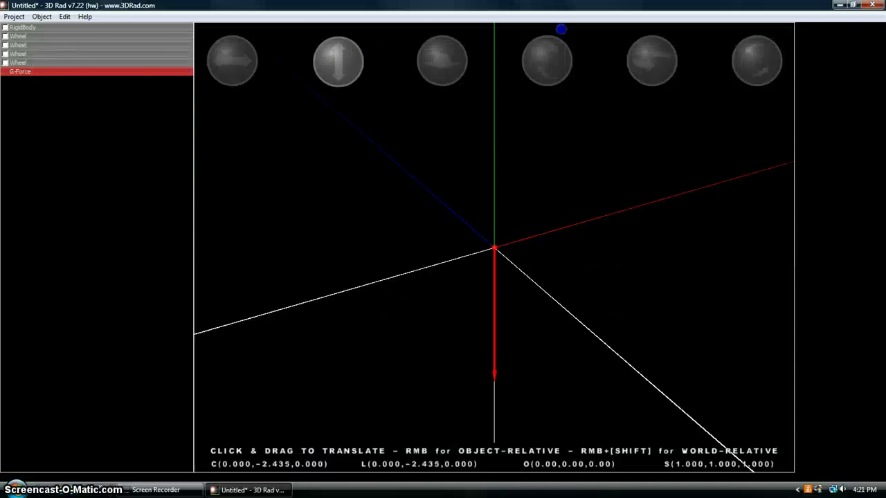
drag(338, 62, 339, 49)
Link the lowest wheel, the first one in the object list, to the G-Force object
click(76, 63)
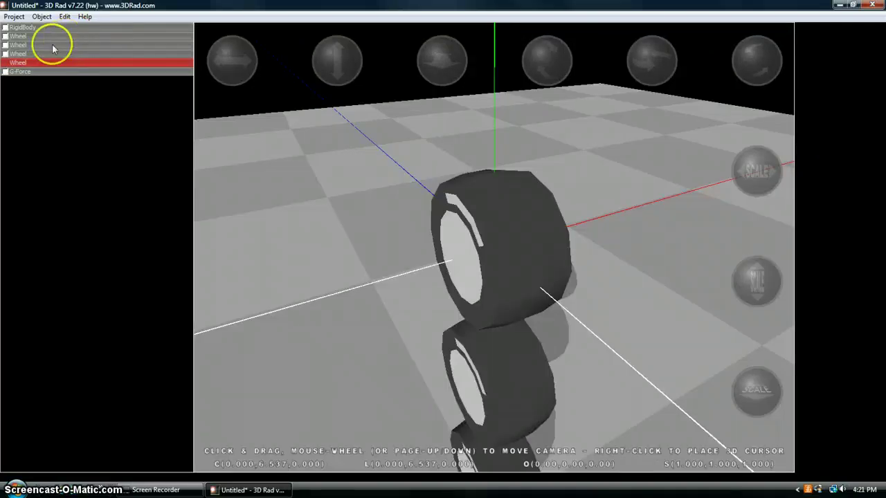
click(13, 54)
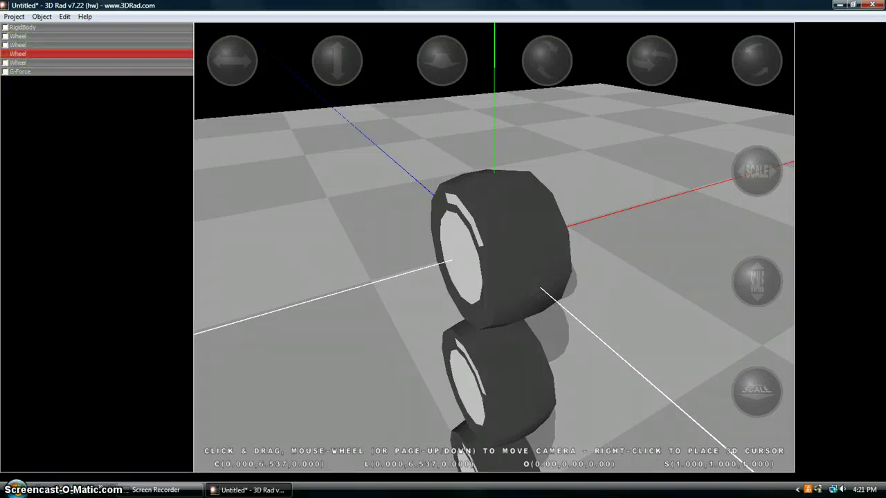
click(18, 45)
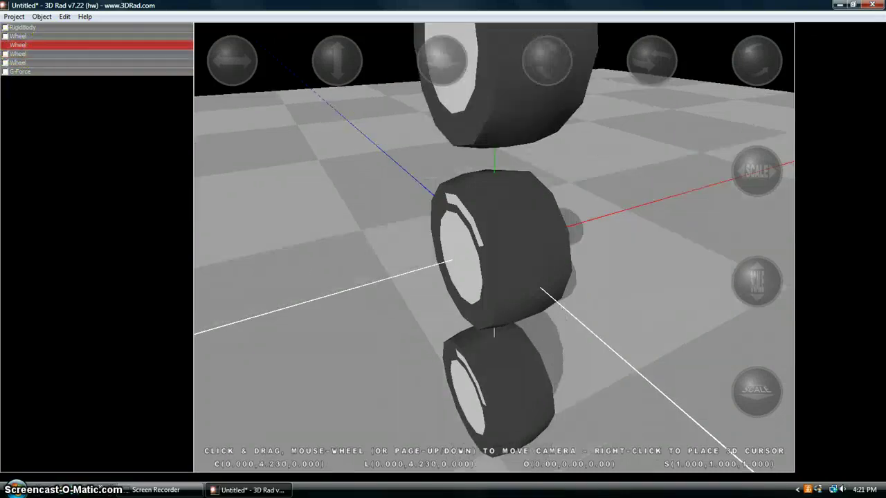
click(32, 36)
click(12, 72)
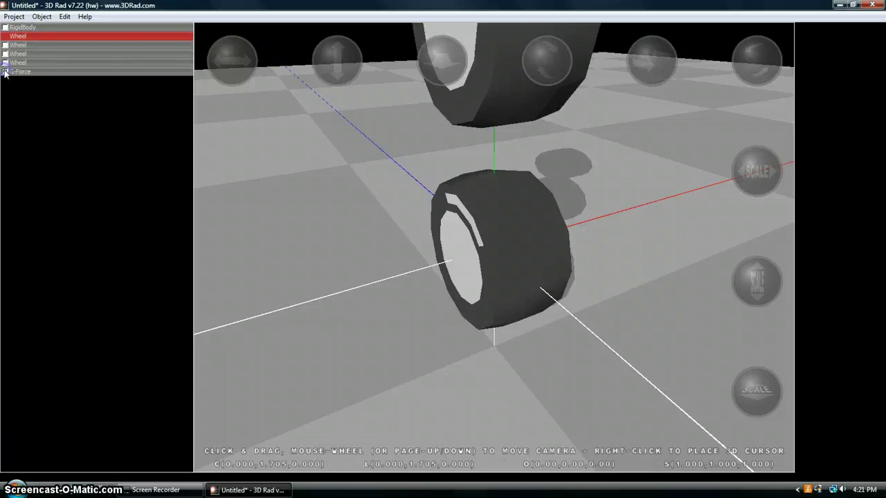
Play the project to test the G-Force link, and stop the simulation
click(24, 17)
click(62, 116)
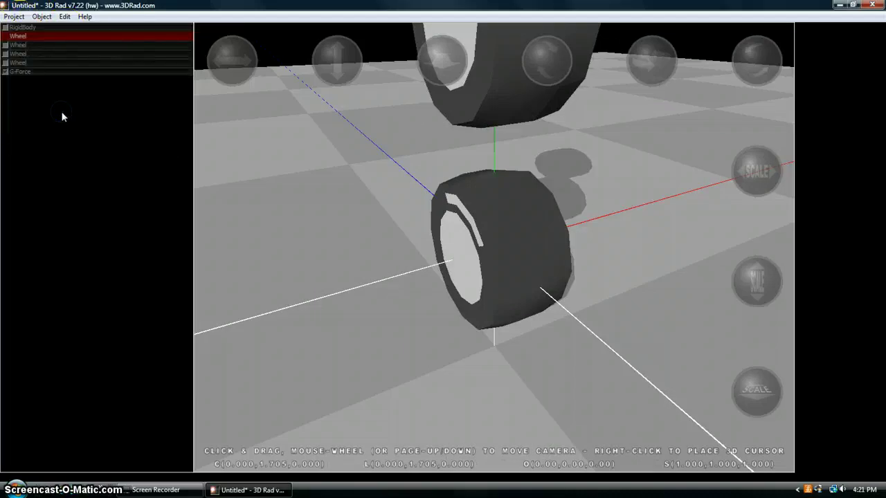
click(17, 17)
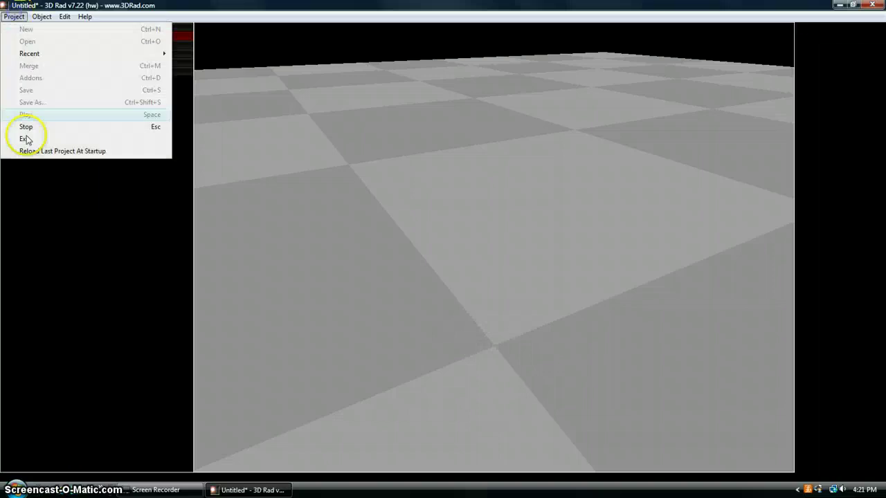
click(61, 127)
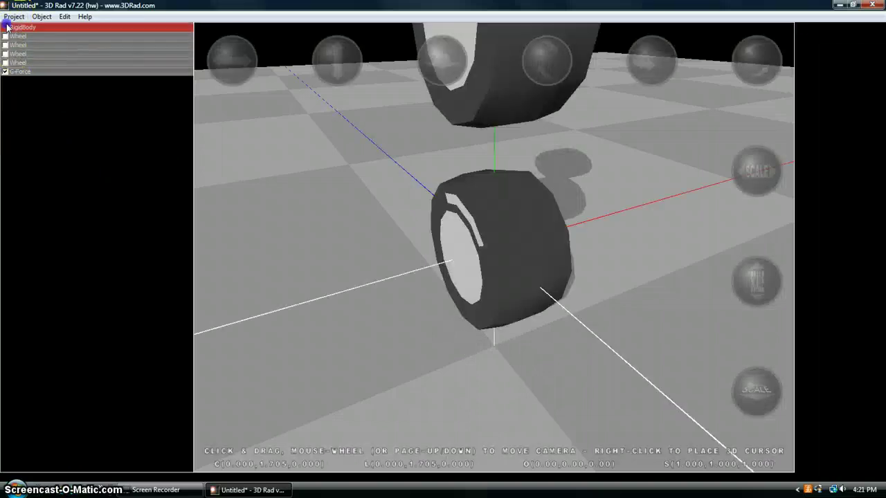
Link each of the four Wheel objects to both the RigidBody and the G-Force object
click(25, 36)
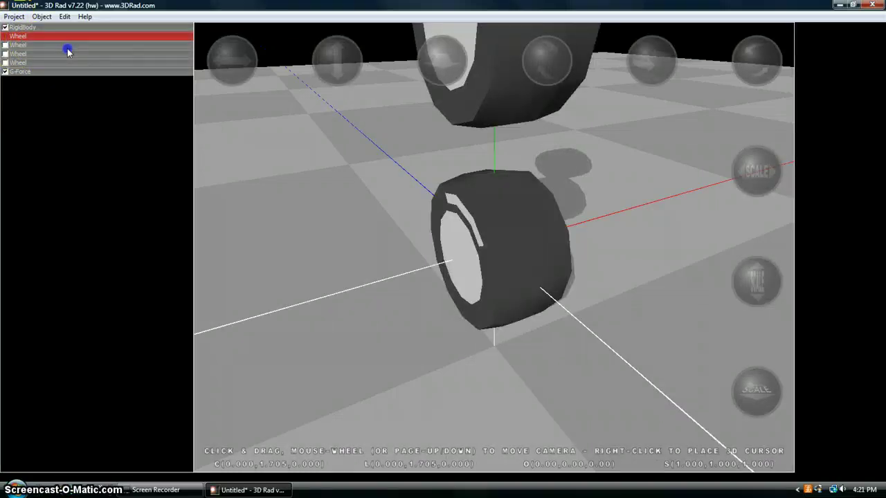
click(27, 44)
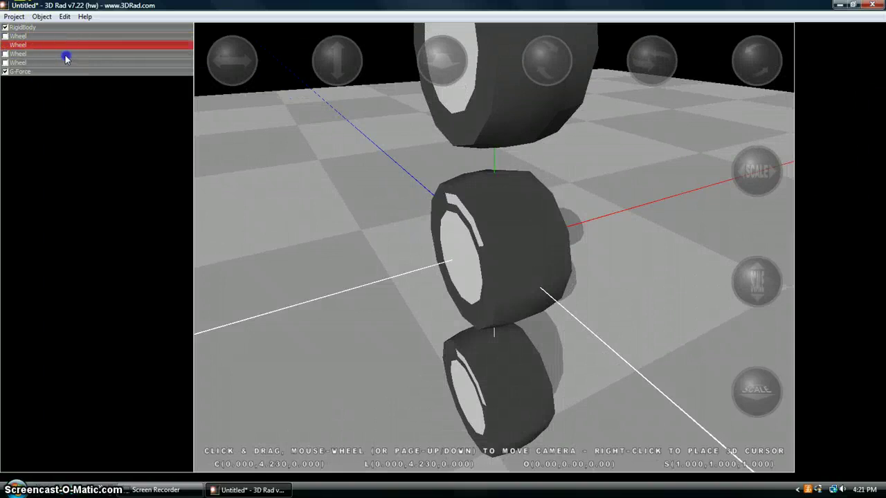
click(11, 52)
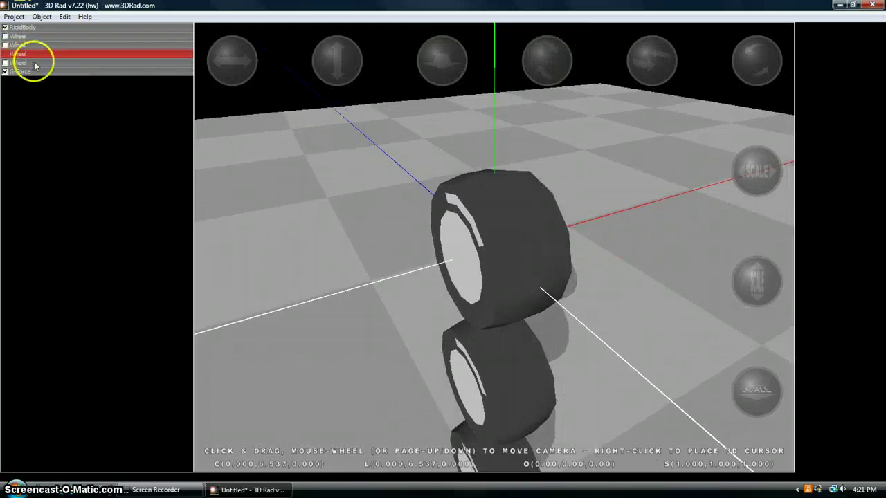
click(33, 63)
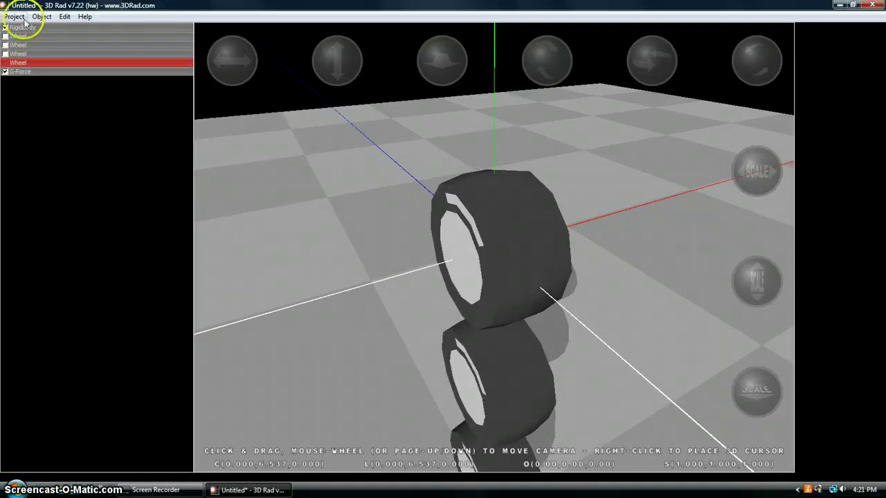
Play the project twice to check how the linked wheels behave on the platform, stopping the simulation each time
click(16, 16)
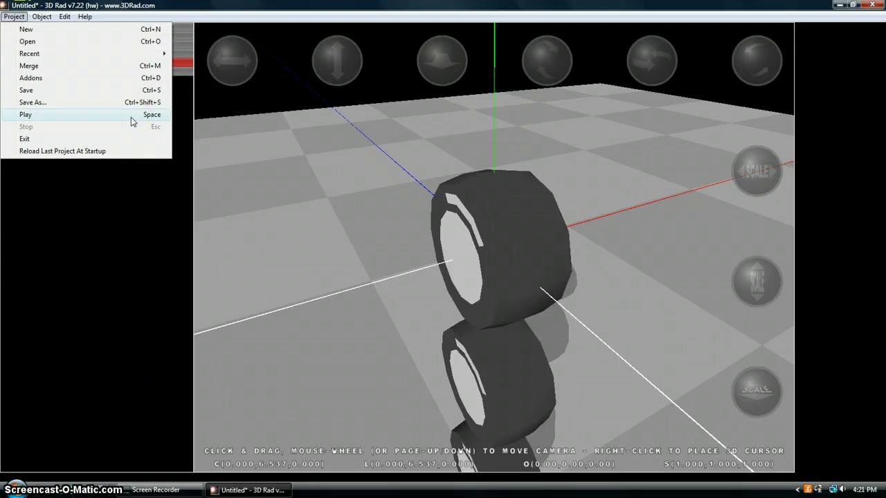
click(132, 118)
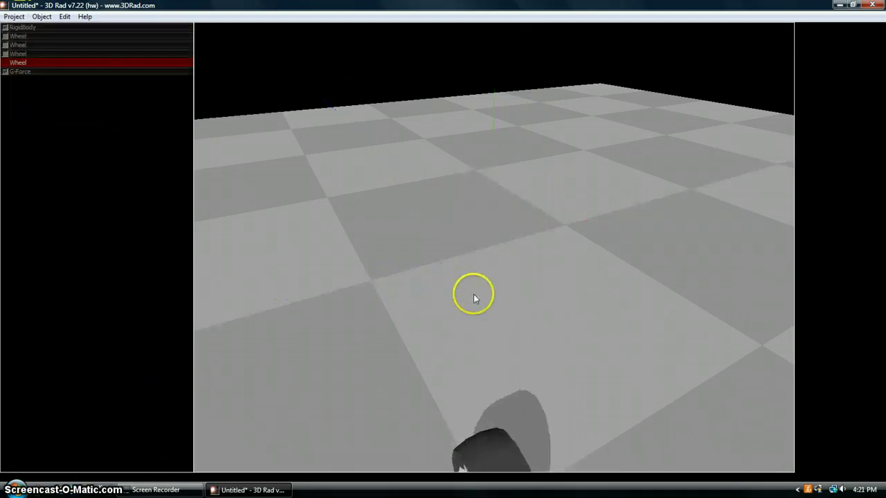
click(515, 281)
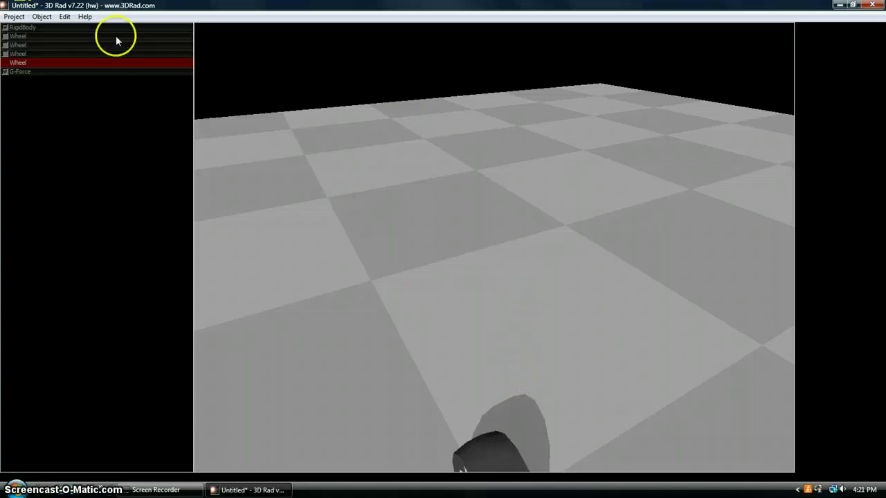
click(14, 15)
click(53, 127)
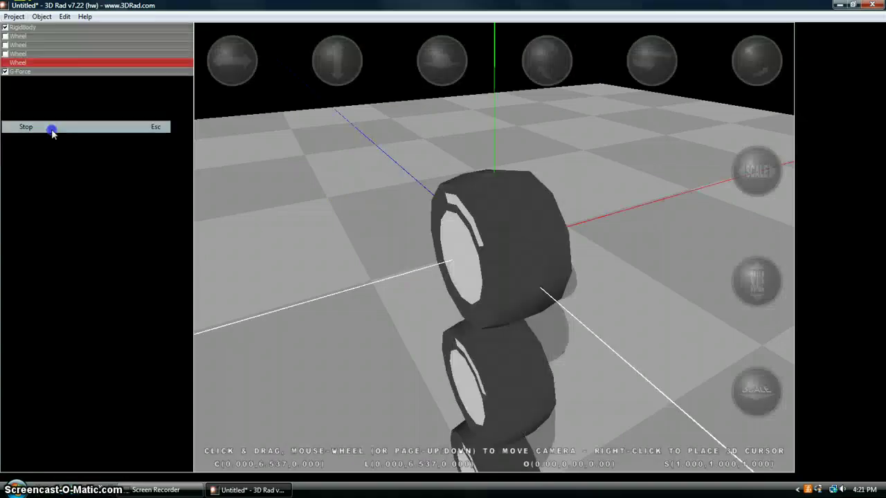
drag(496, 248, 457, 132)
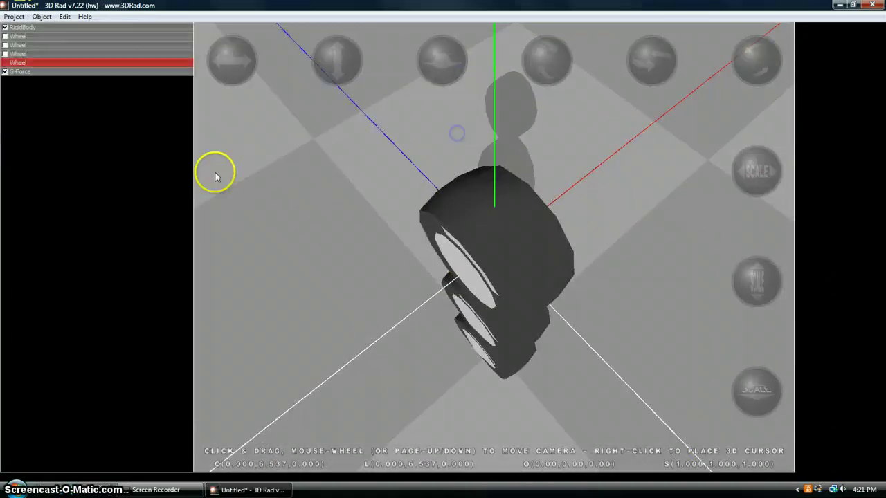
click(21, 18)
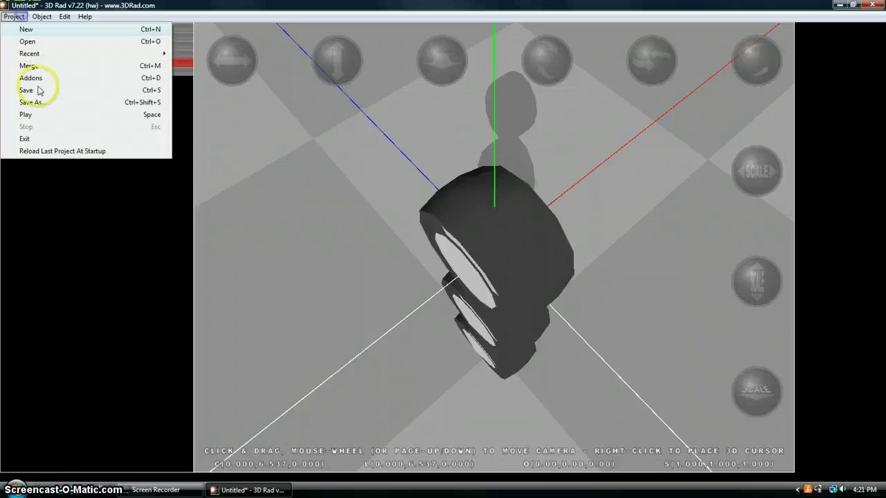
click(110, 116)
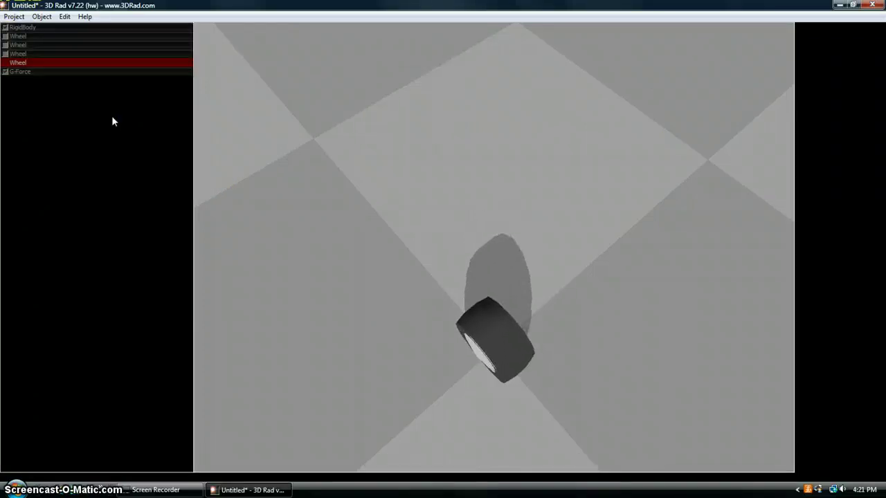
click(26, 9)
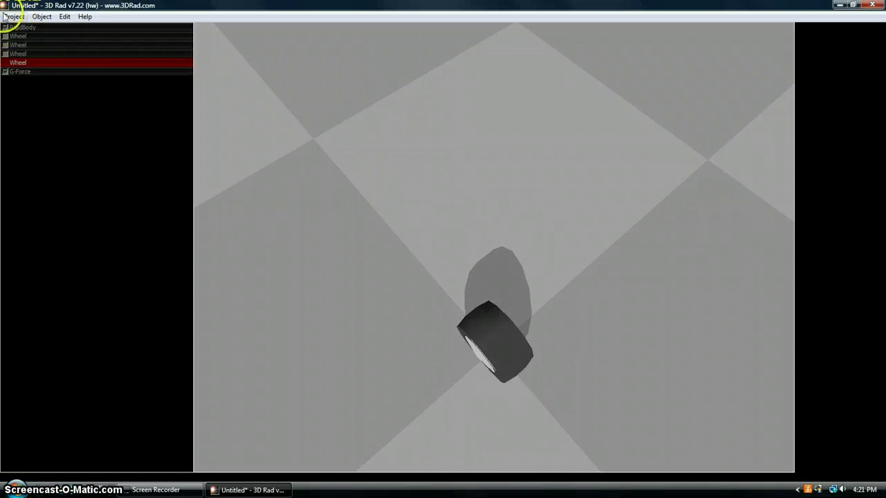
click(20, 18)
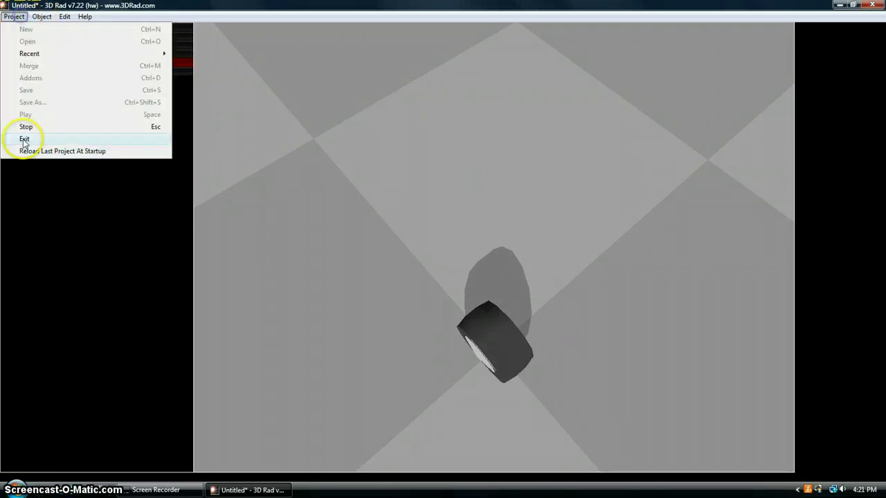
click(69, 122)
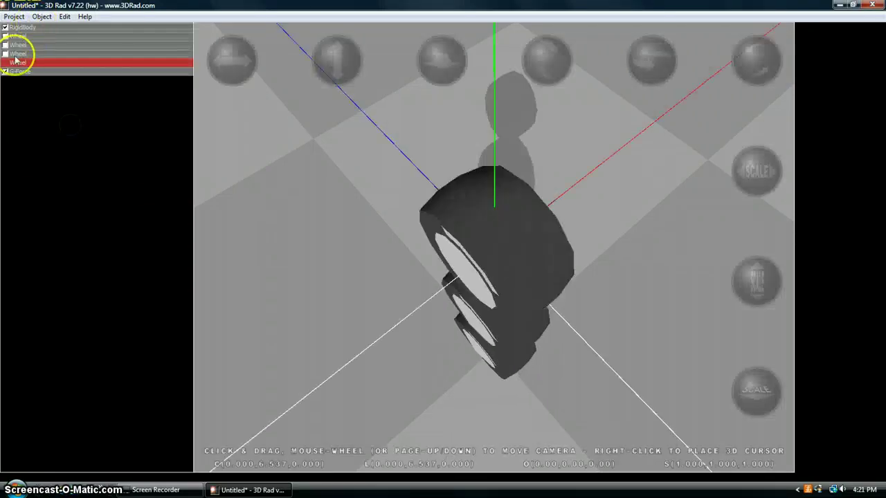
Enable the throttle, reverse and turn left/right controls of the first wheel, using the UP, DOWN, LEFT and RIGHT keys
double_click(65, 39)
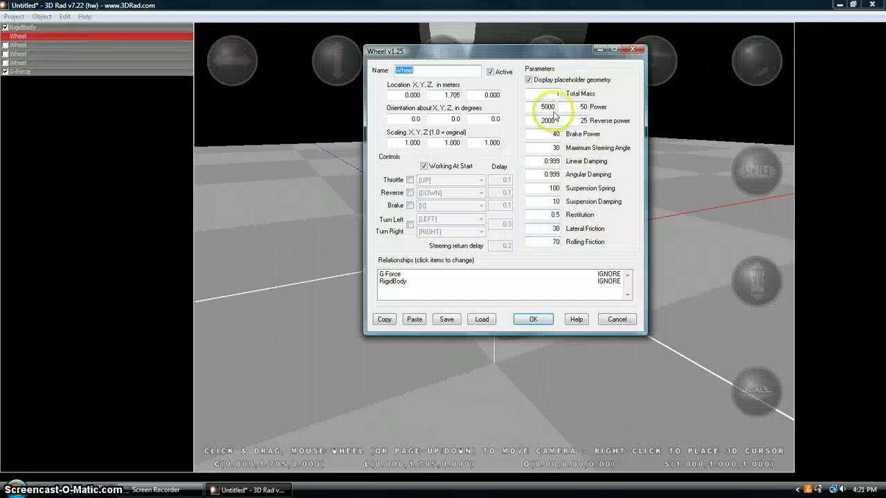
click(533, 319)
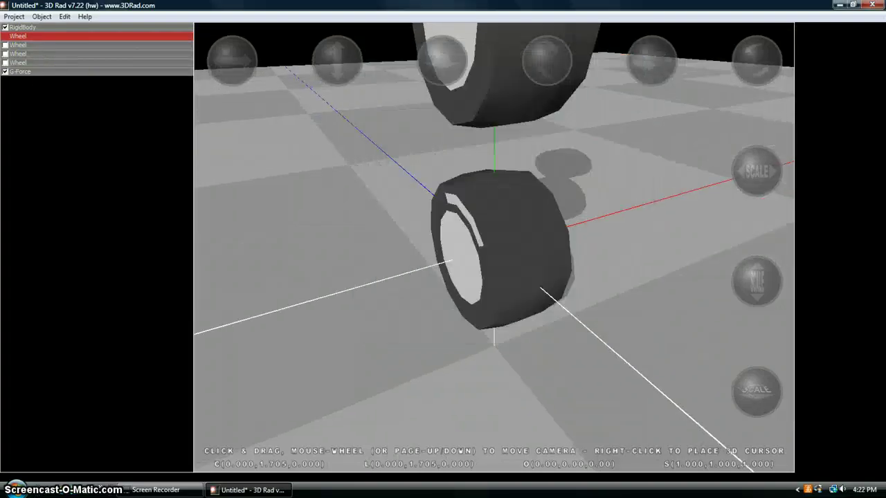
click(47, 19)
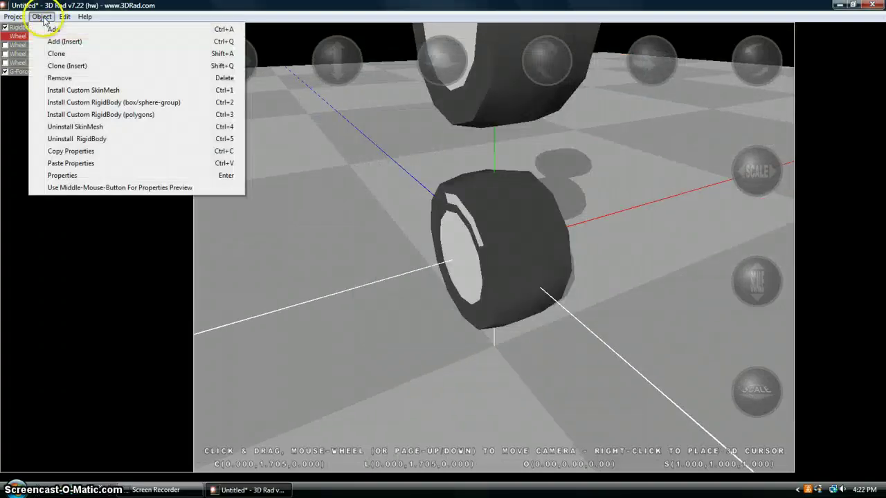
click(15, 40)
double_click(15, 40)
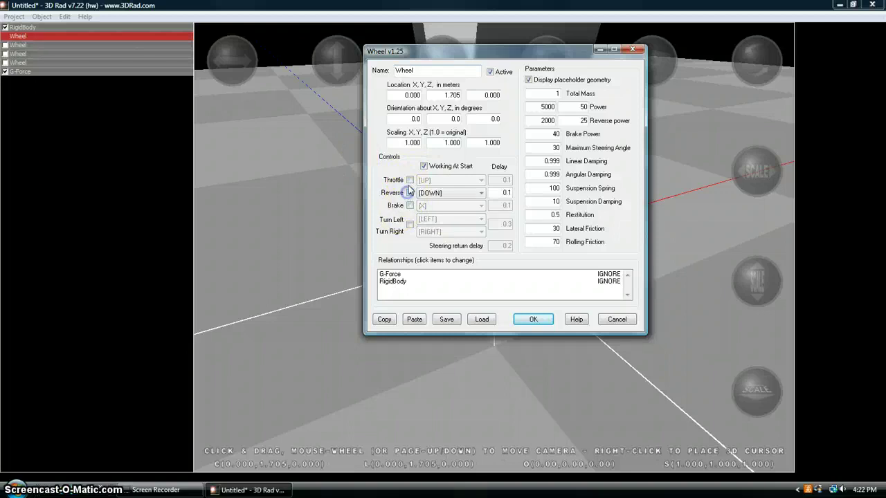
click(411, 227)
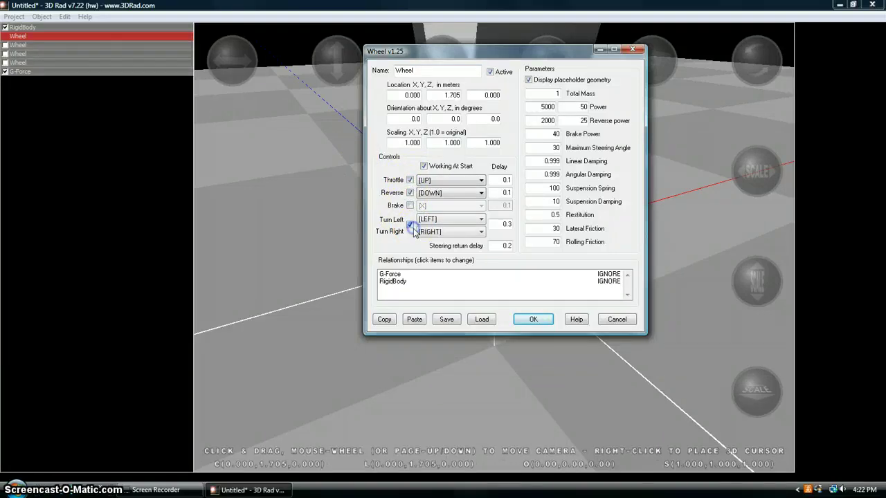
click(532, 319)
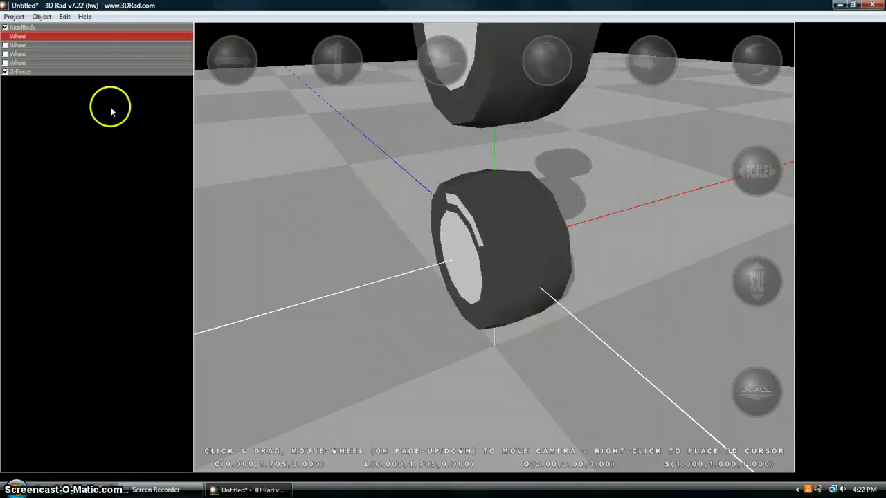
Enable the throttle, reverse and turn left/right controls of the second wheel, keeping the arrow-key assignments
double_click(76, 46)
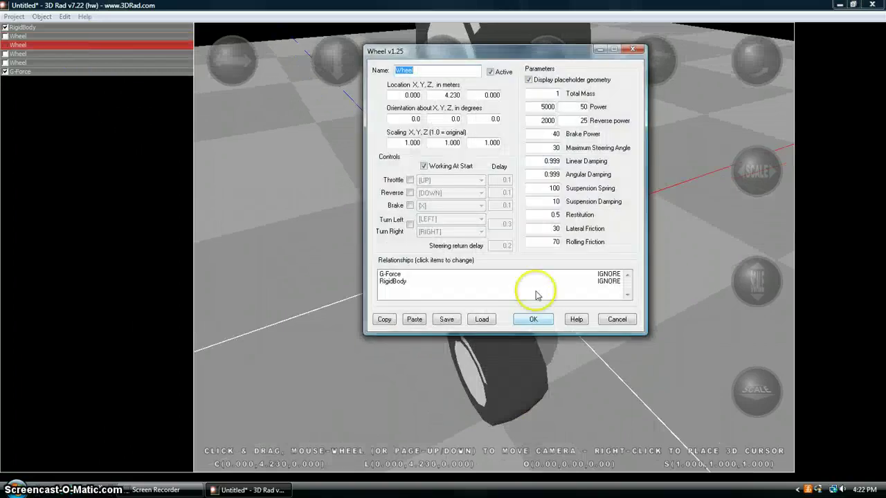
click(409, 180)
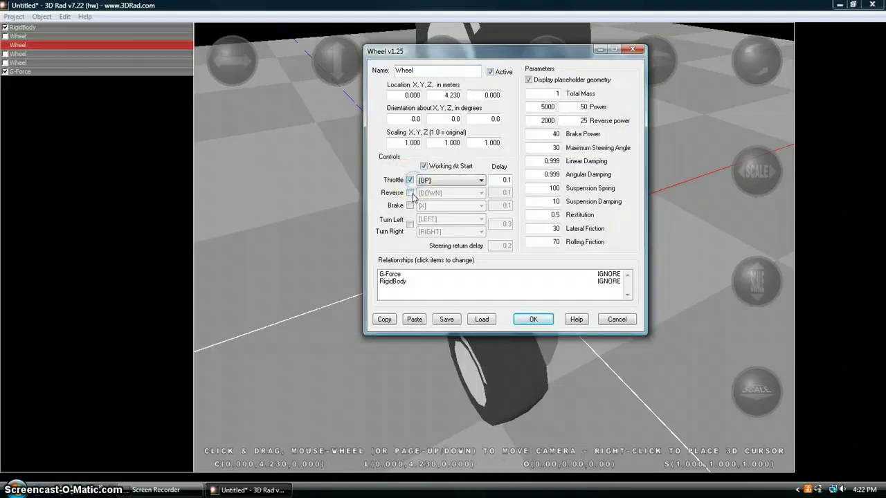
click(411, 224)
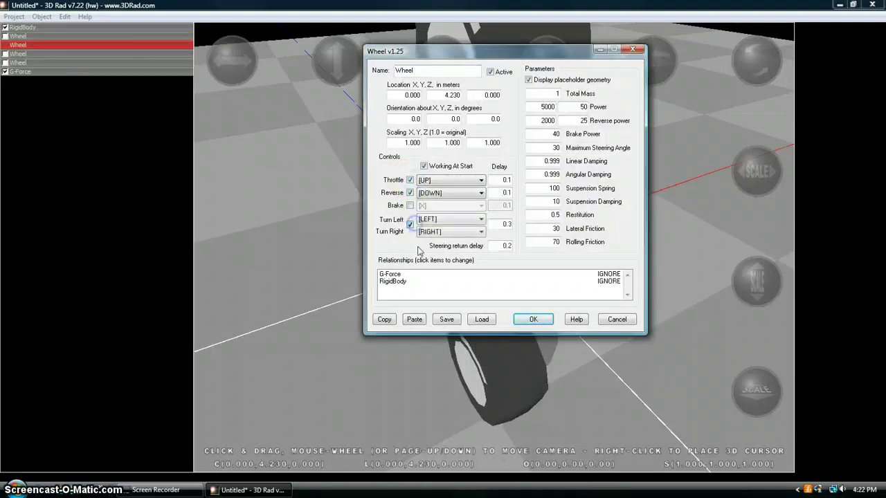
click(534, 320)
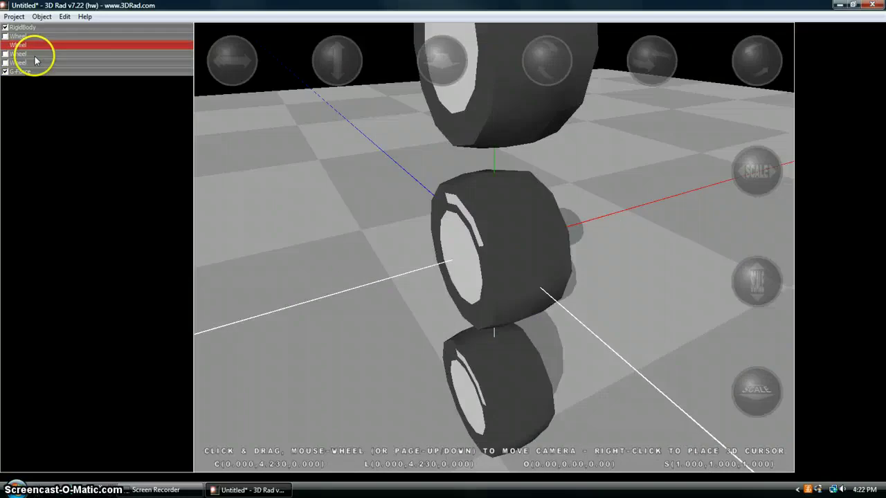
Enable the throttle, reverse and turn left/right controls of the third wheel, keeping the arrow-key assignments
click(13, 55)
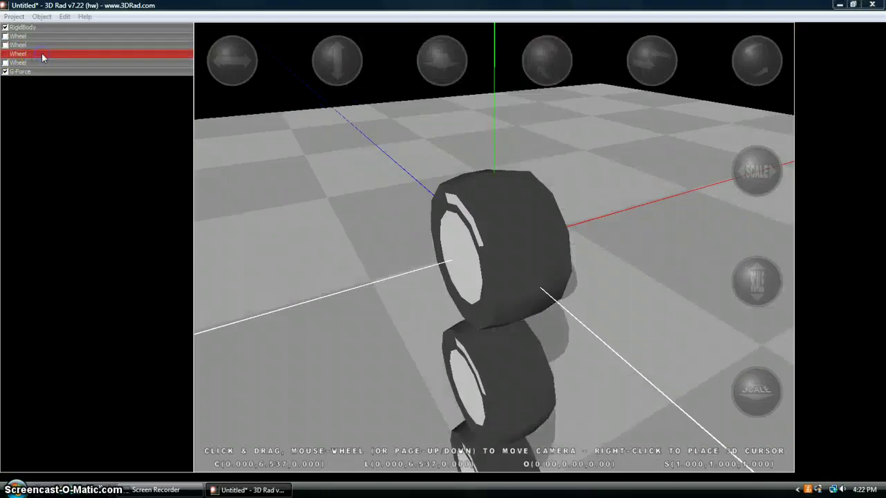
double_click(38, 55)
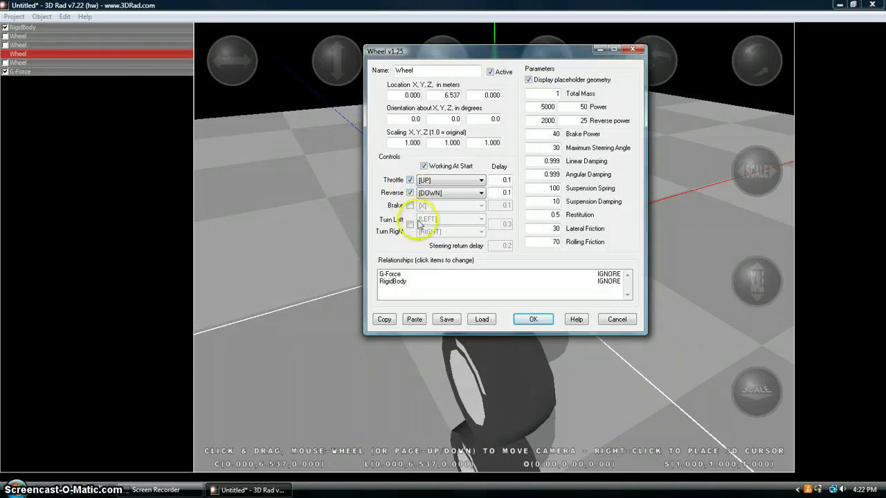
click(409, 224)
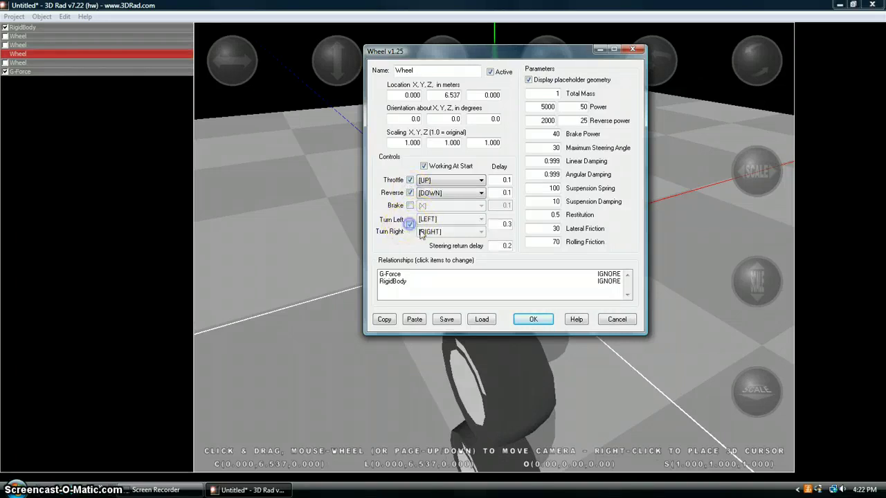
click(532, 319)
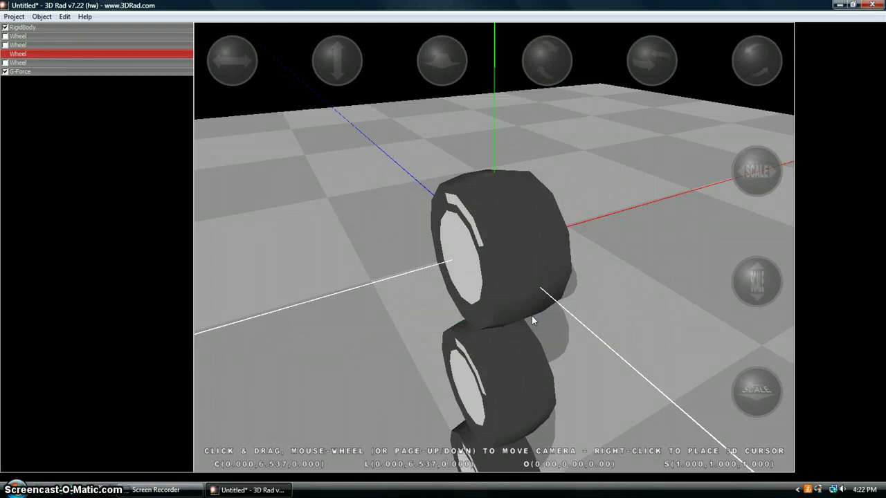
Enable the throttle, reverse and turn left/right controls of the fourth wheel, keeping the arrow-key assignments
double_click(23, 63)
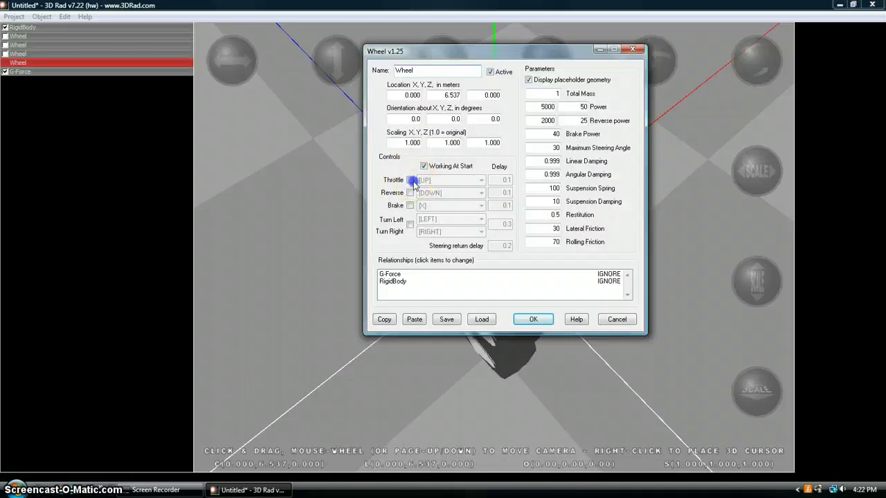
click(411, 179)
click(410, 192)
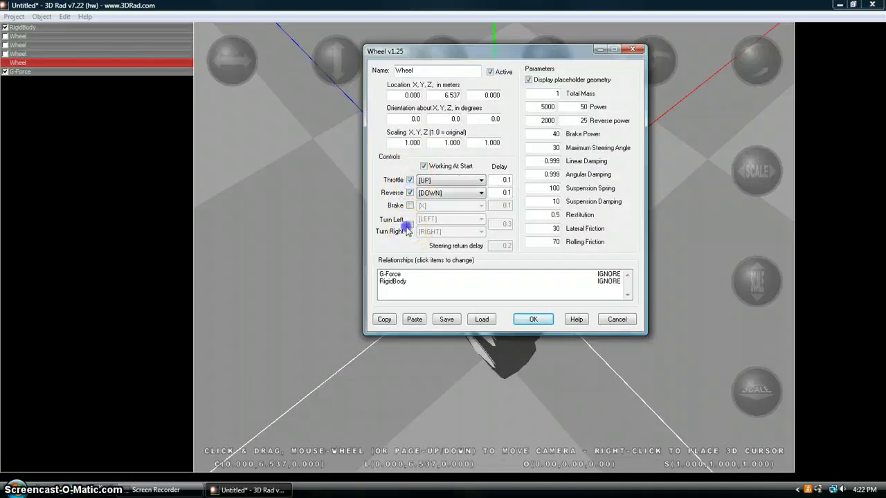
click(409, 225)
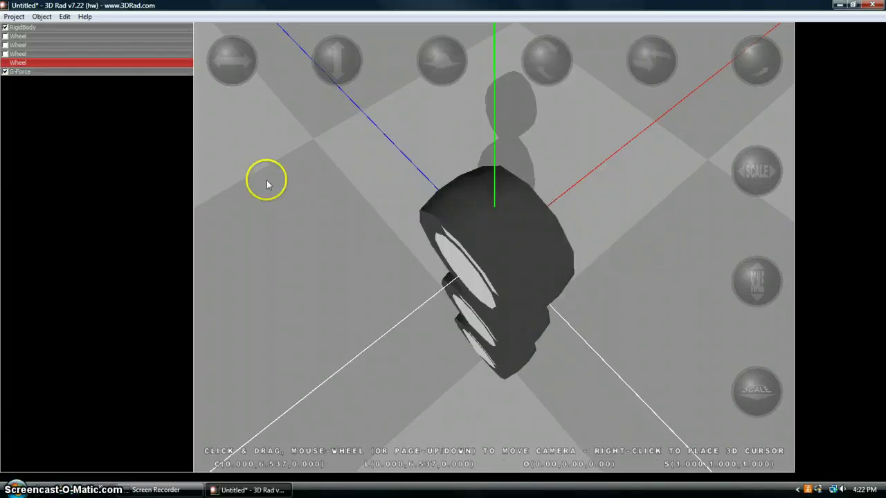
Play the project to test the wheels, and stop the playback
click(21, 16)
click(36, 114)
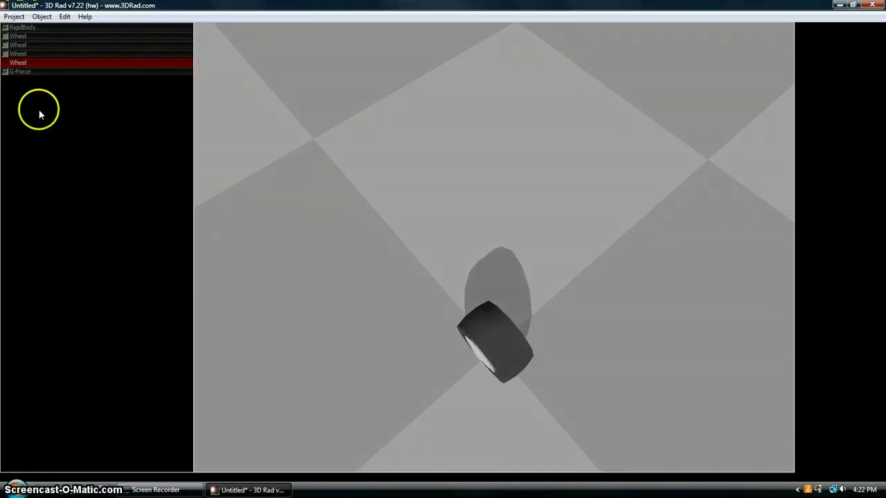
click(10, 18)
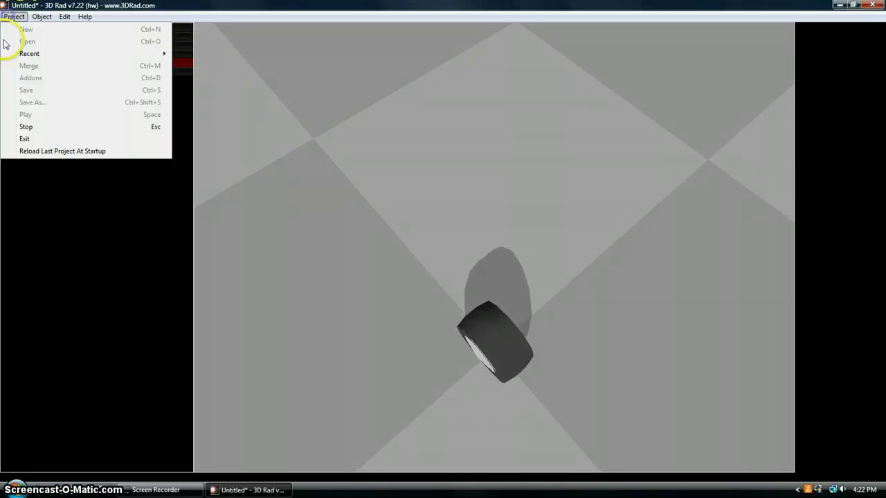
click(32, 125)
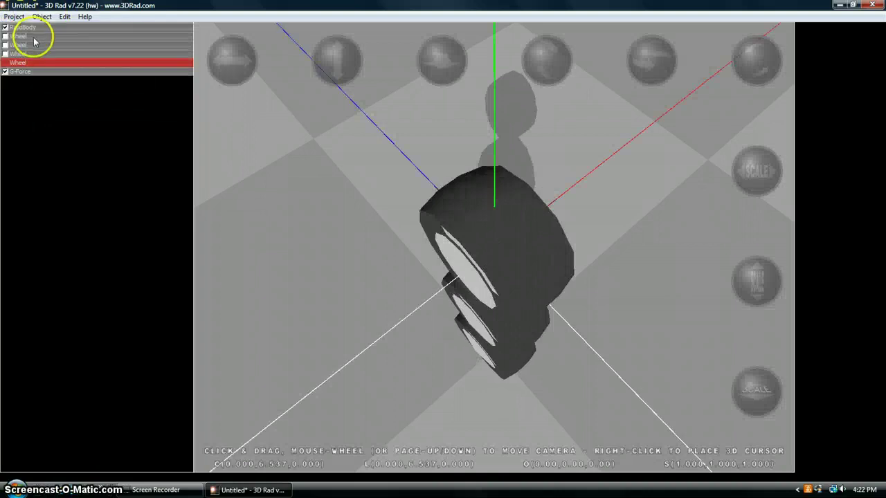
Move the fourth wheel away from the stack and down near the platform, to about 3.453, 1.451, -3.016
drag(240, 66, 688, 251)
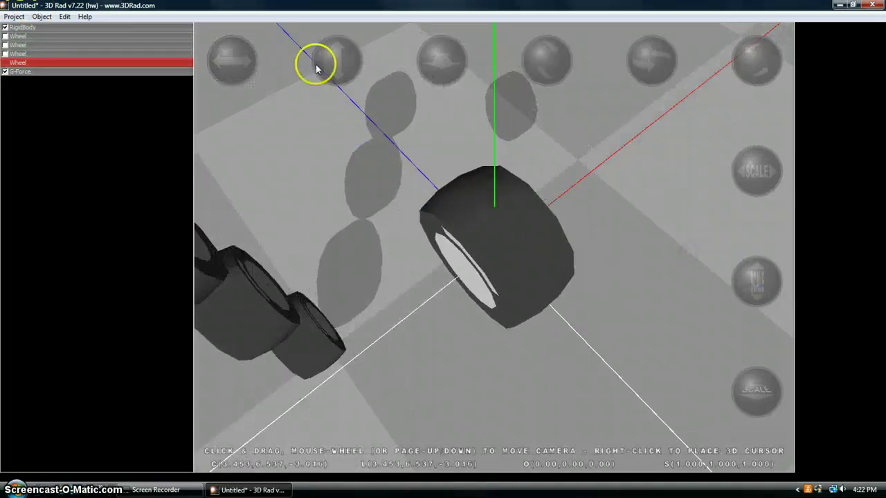
drag(338, 51, 429, 242)
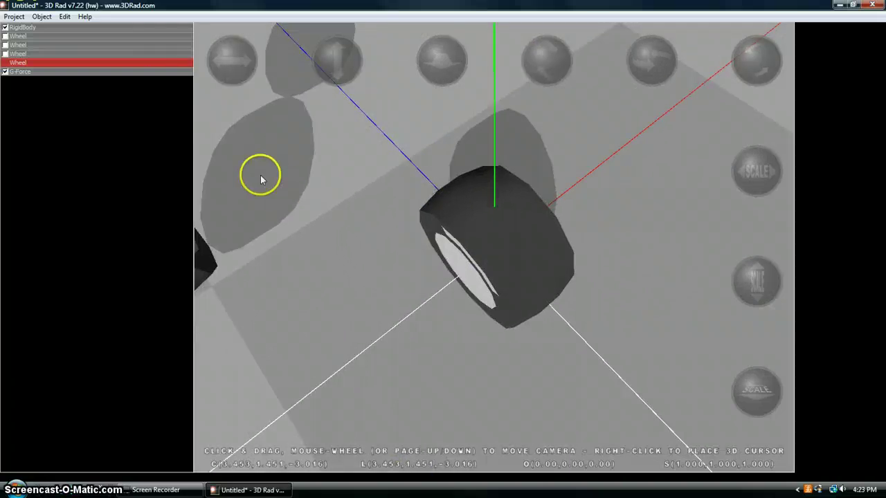
drag(261, 174, 426, 275)
Add a second RigidBody object to the scene
click(41, 16)
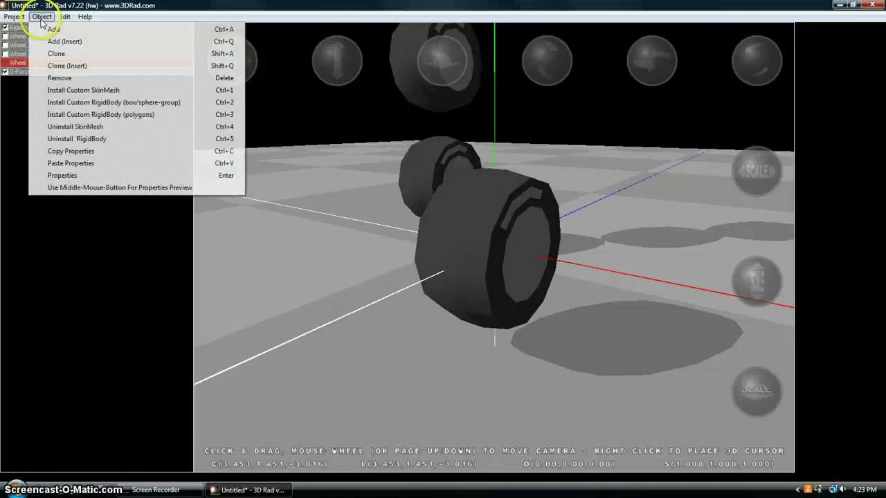
click(69, 29)
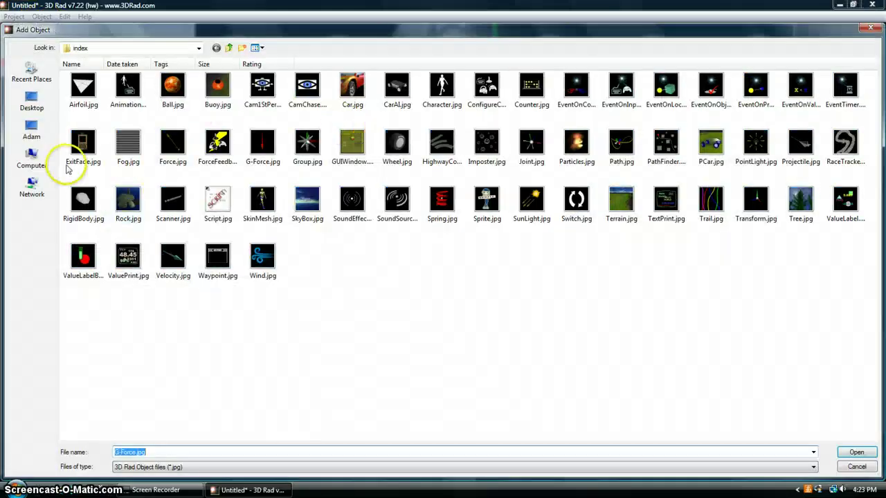
click(81, 204)
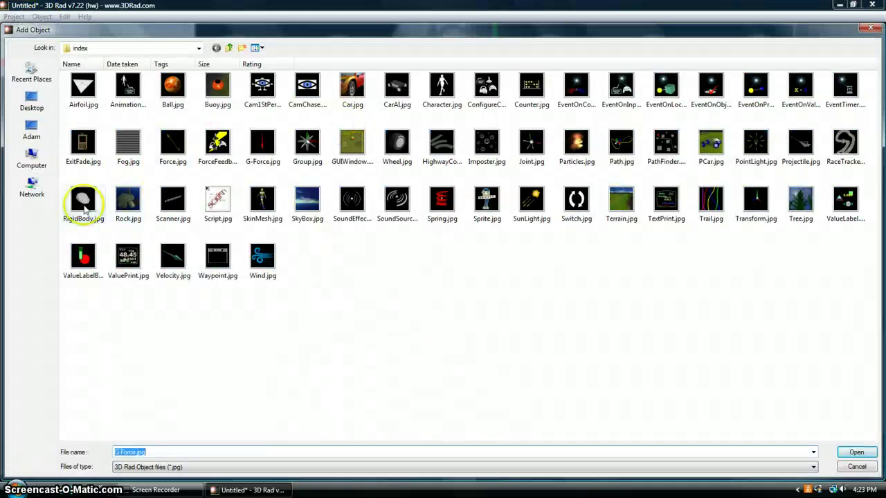
click(867, 454)
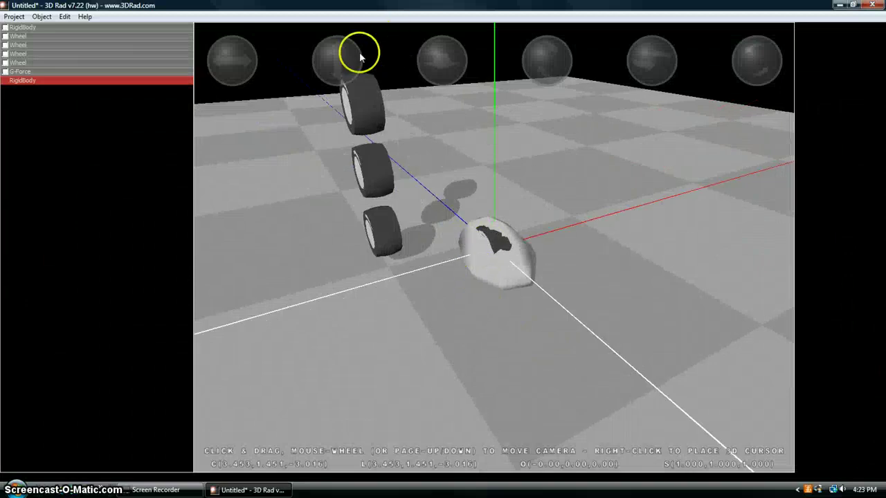
Move the new RigidBody between the wheel stack and the separated wheel, to about 1.352, 3.587, -1.969
drag(359, 58, 460, 399)
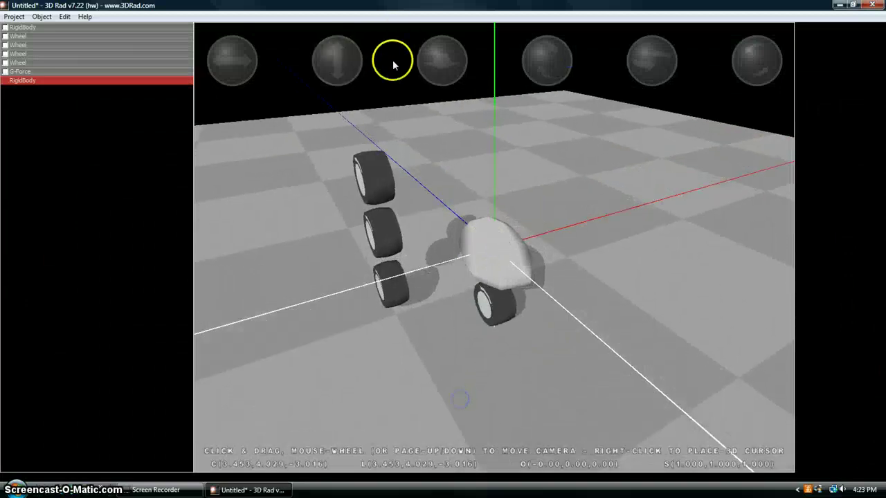
drag(441, 63, 536, 222)
drag(233, 67, 344, 275)
drag(345, 53, 520, 173)
drag(425, 54, 512, 324)
drag(235, 61, 522, 254)
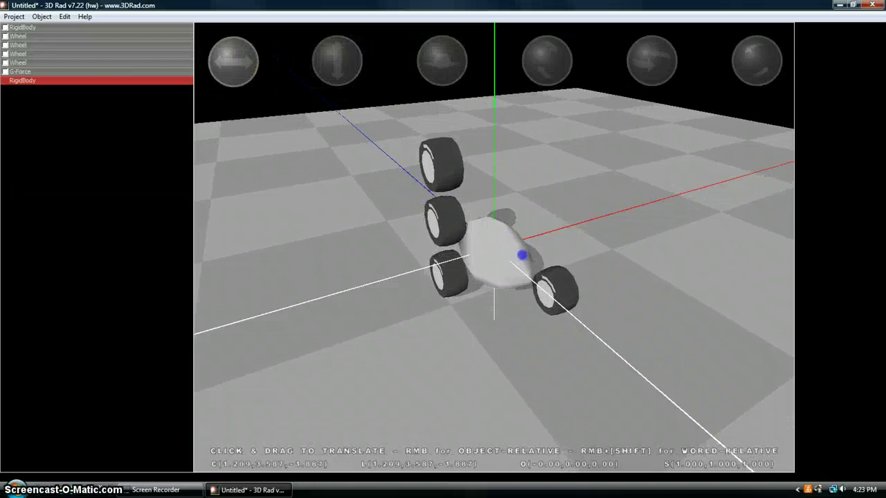
drag(270, 59, 242, 83)
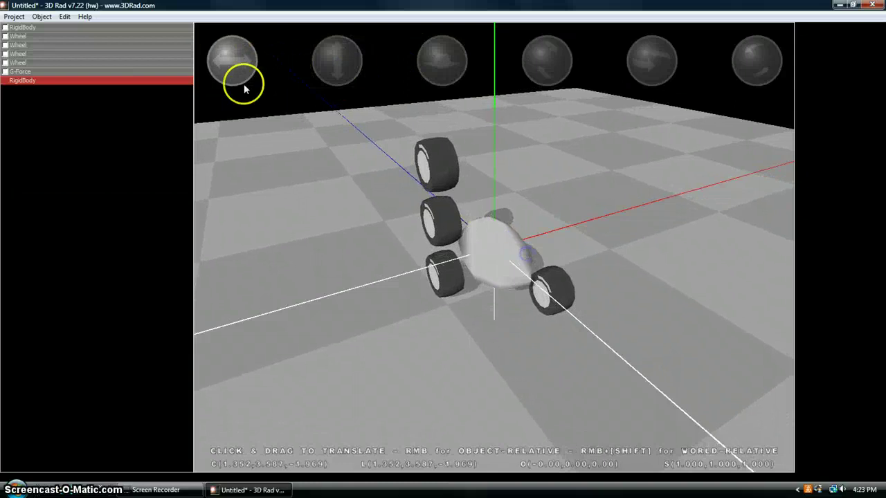
Link the new RigidBody to all four wheels and change its element from the boulder to SportsCarBody
click(5, 63)
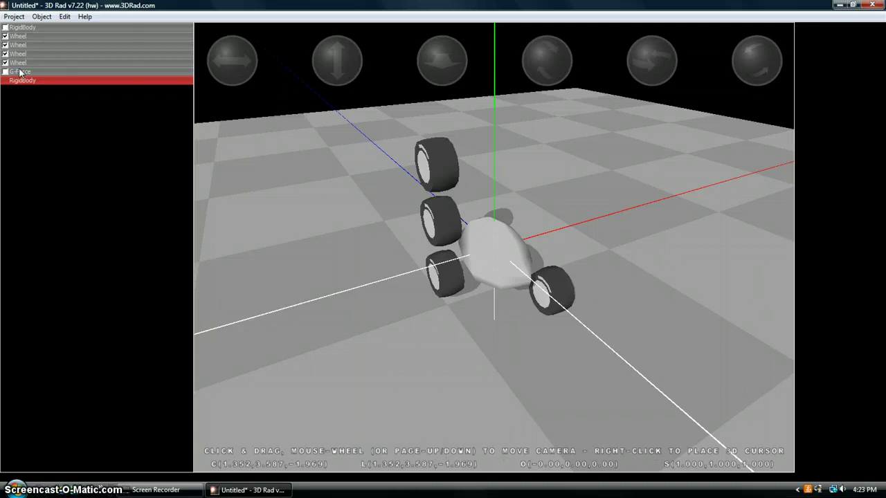
double_click(91, 81)
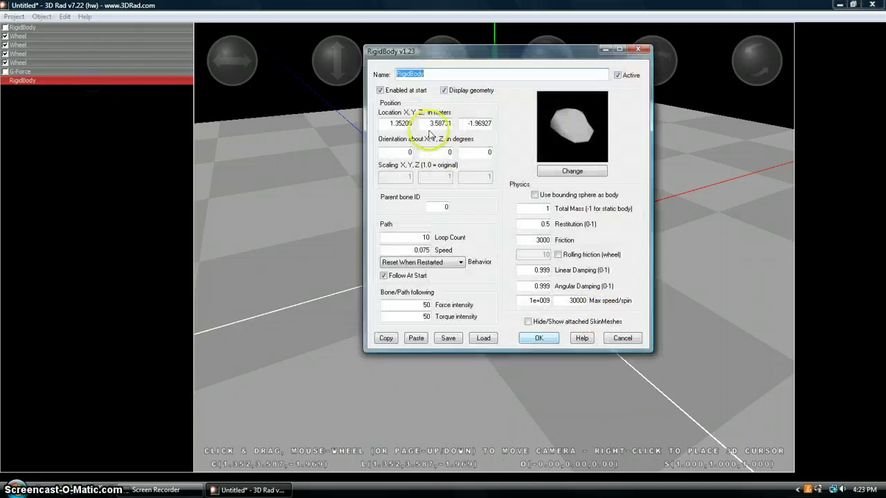
click(551, 170)
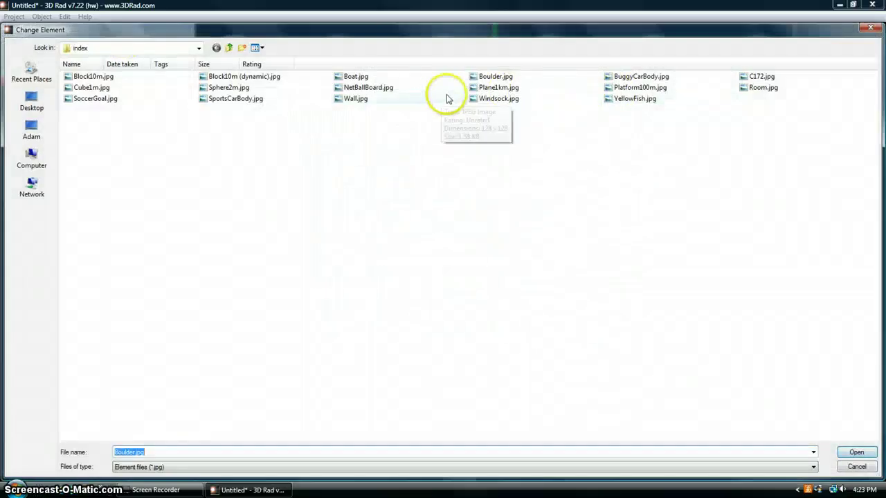
click(261, 100)
click(852, 452)
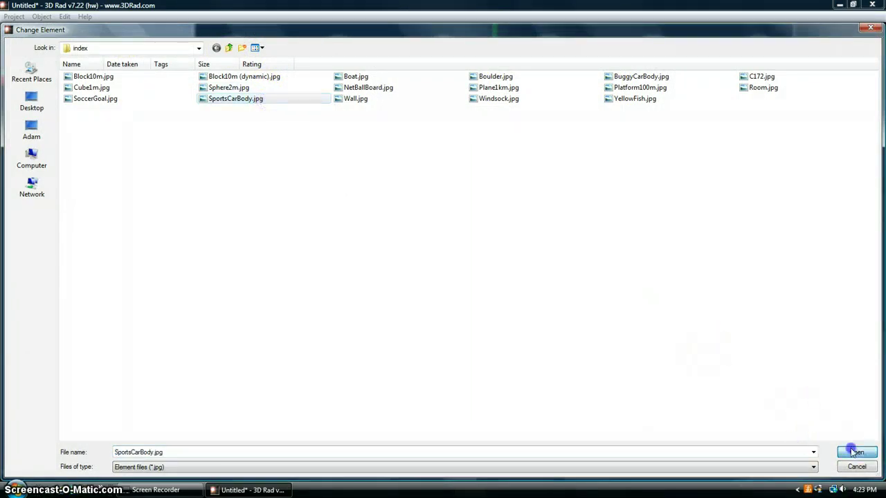
click(527, 337)
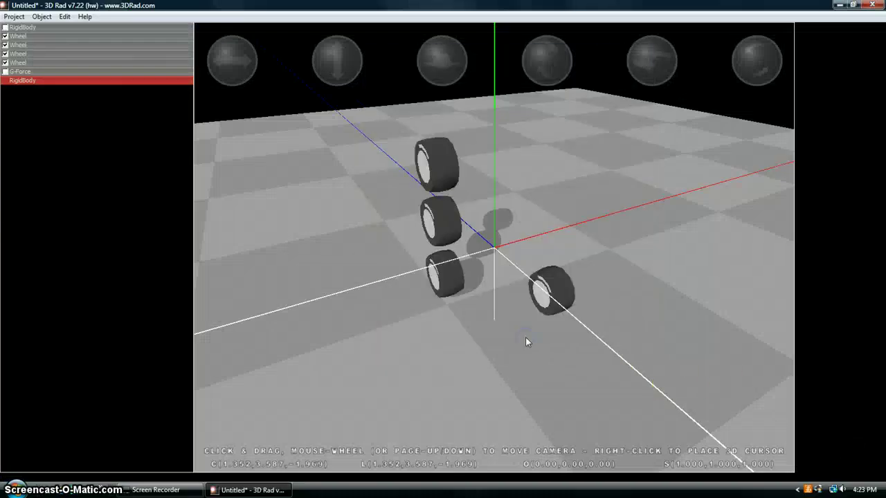
click(38, 61)
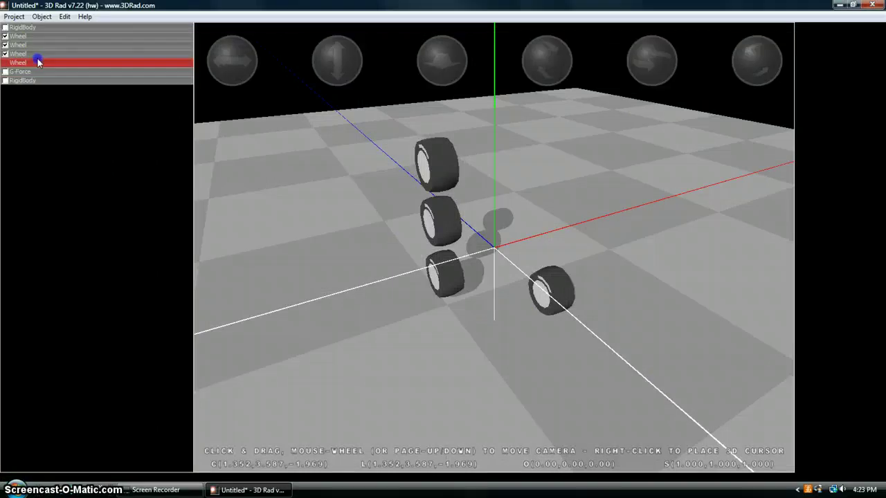
click(26, 82)
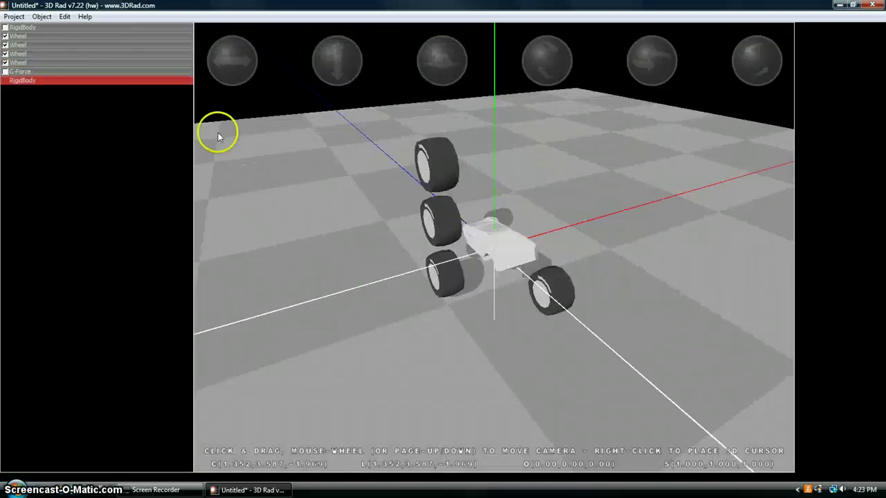
Move the sports car body lower and closer to the separated wheel, to about 2.131, 2.268, -2.419
drag(369, 75, 483, 311)
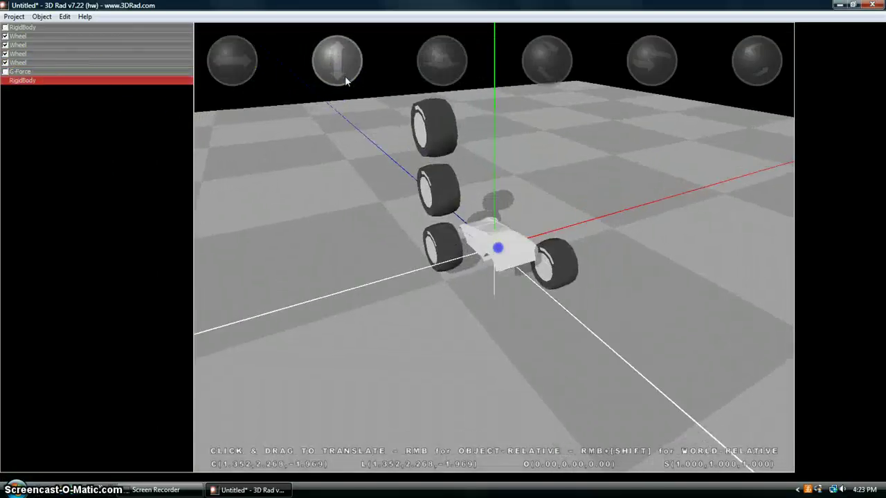
drag(256, 62, 287, 55)
drag(481, 267, 229, 192)
drag(505, 236, 688, 290)
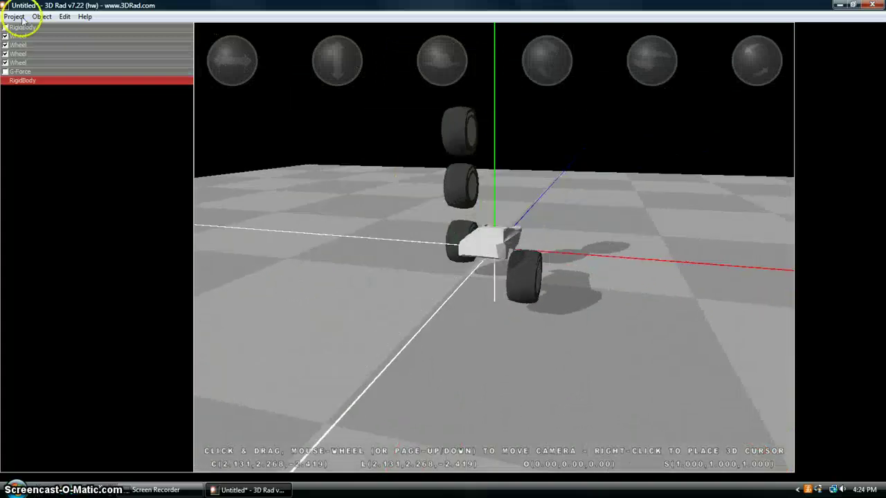
Scale the fourth wheel down to about 0.773, 0.462, 0.592 to suit the car body
double_click(47, 64)
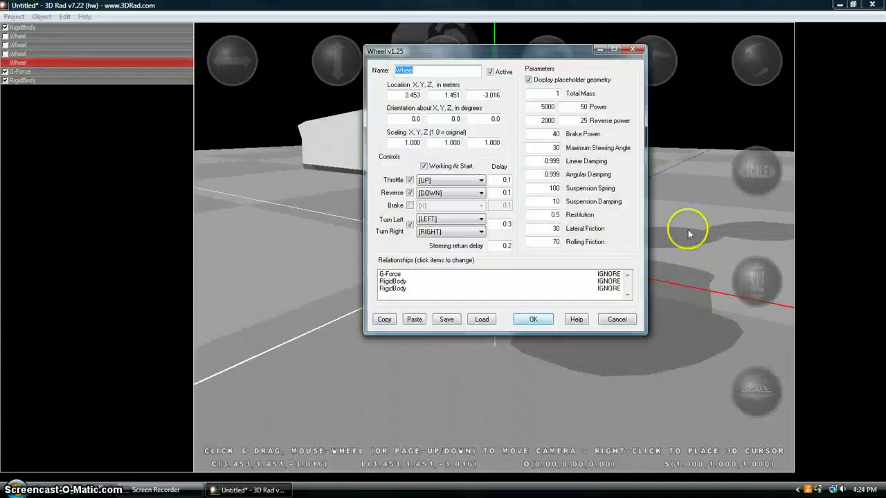
click(537, 325)
drag(749, 273, 528, 227)
drag(753, 155, 538, 228)
drag(770, 405, 488, 251)
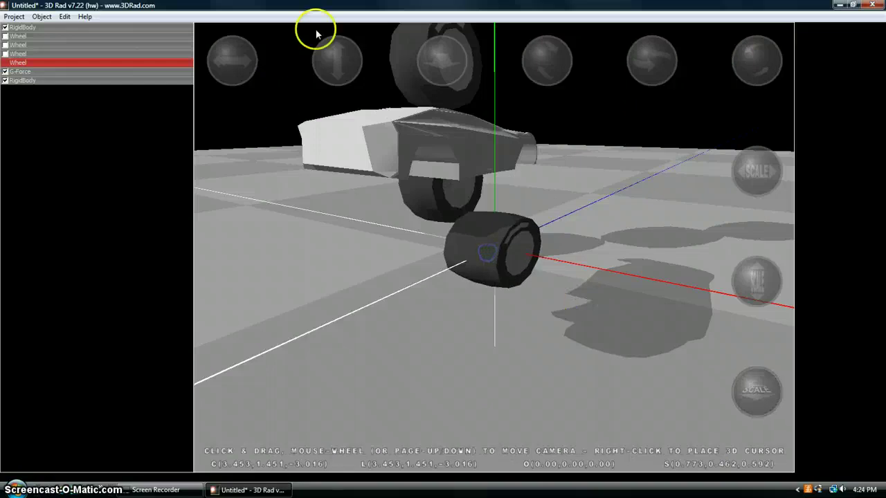
Move the fourth wheel under a corner of the car body, to about 2.799, 2.077, -3.262
drag(216, 72, 342, 243)
drag(352, 62, 356, 79)
drag(458, 74, 444, 84)
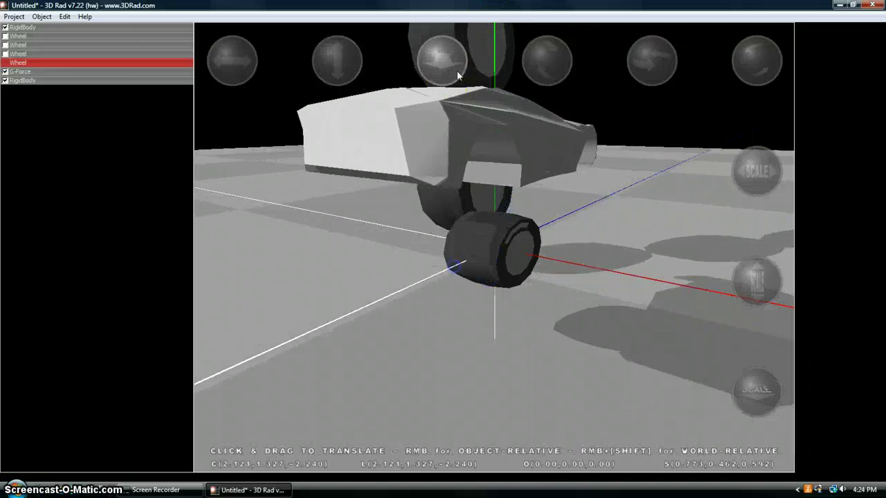
drag(344, 62, 530, 184)
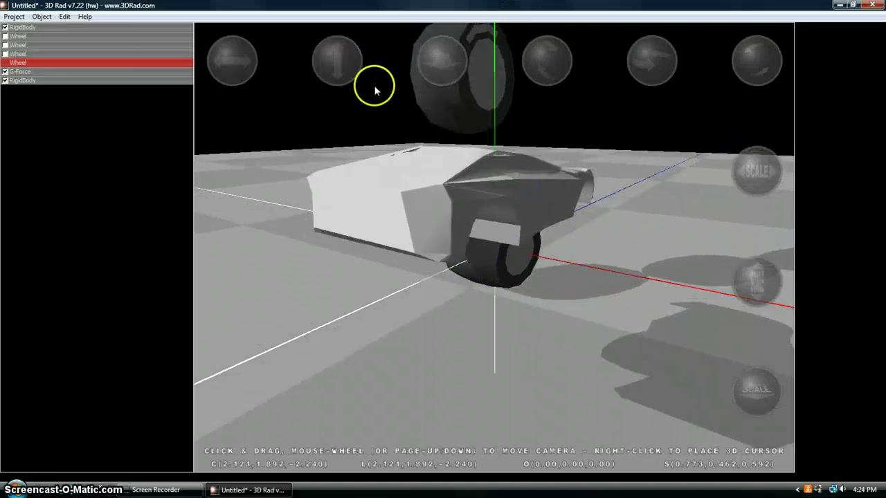
drag(440, 55, 478, 432)
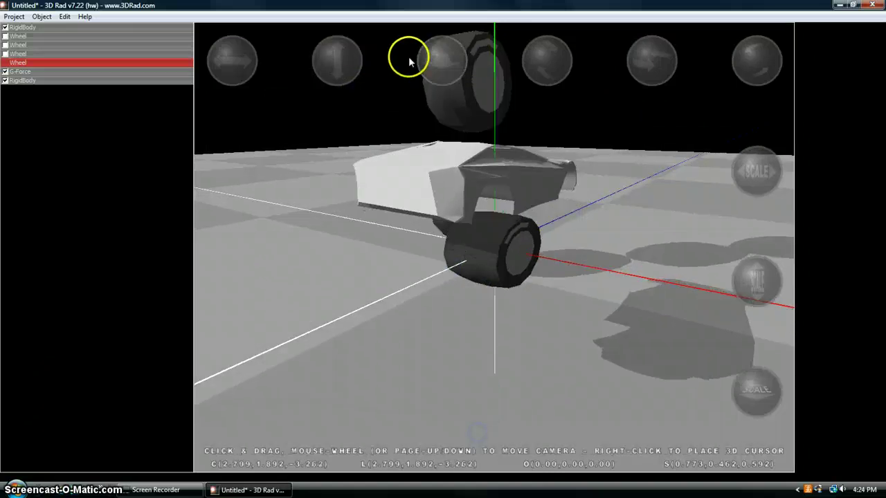
mouse_move(341, 61)
mouse_down()
mouse_move(493, 248)
mouse_move(337, 49)
mouse_move(344, 70)
mouse_up()
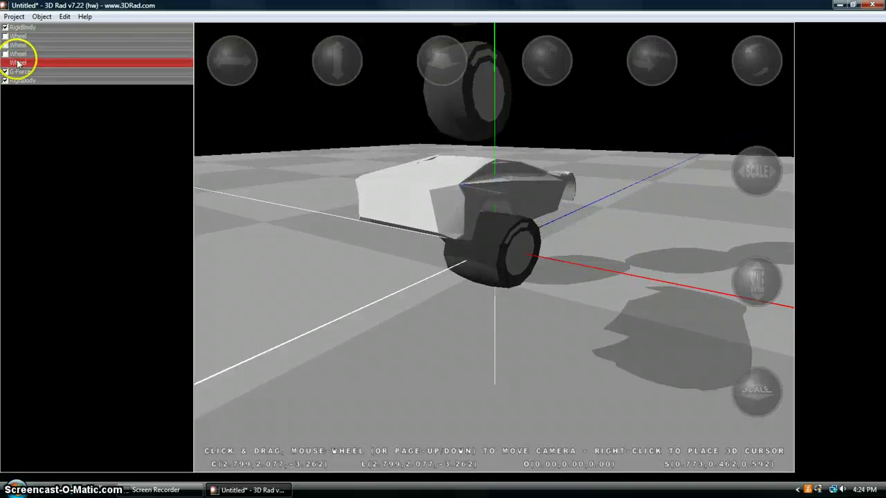
Check the fourth wheel's relationships and rename the platform object as RigidBody Platform
double_click(35, 63)
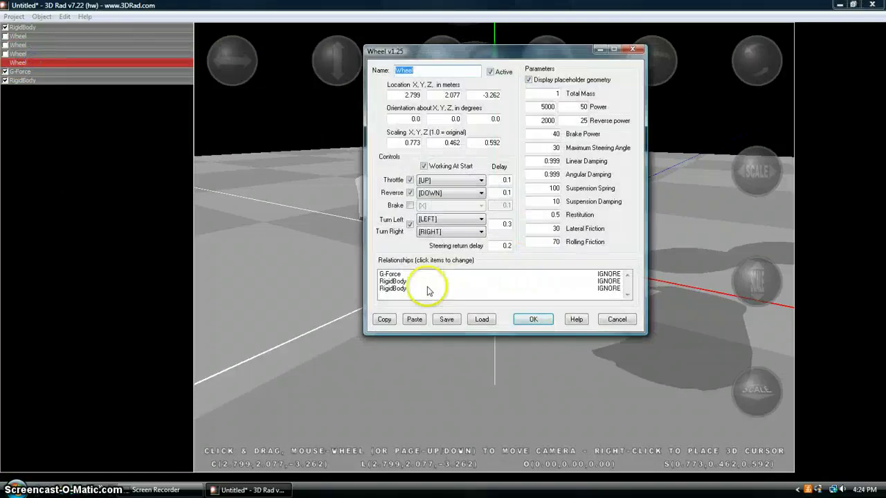
click(532, 319)
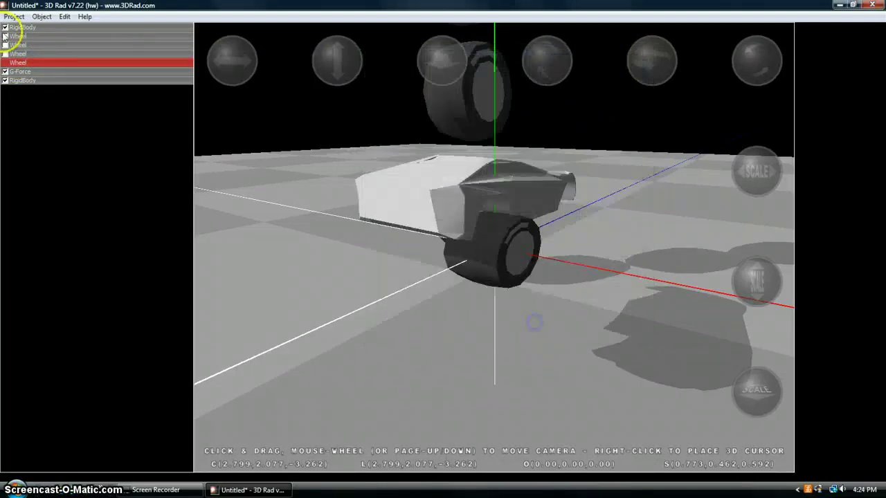
double_click(55, 27)
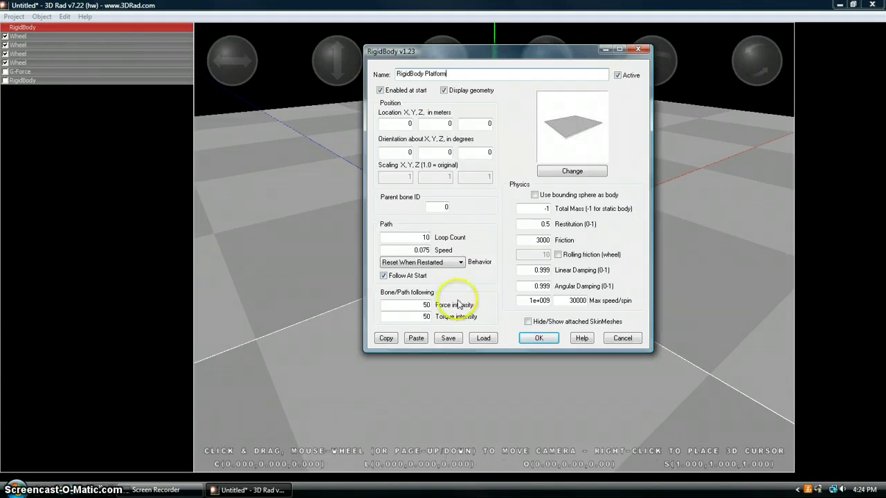
click(554, 342)
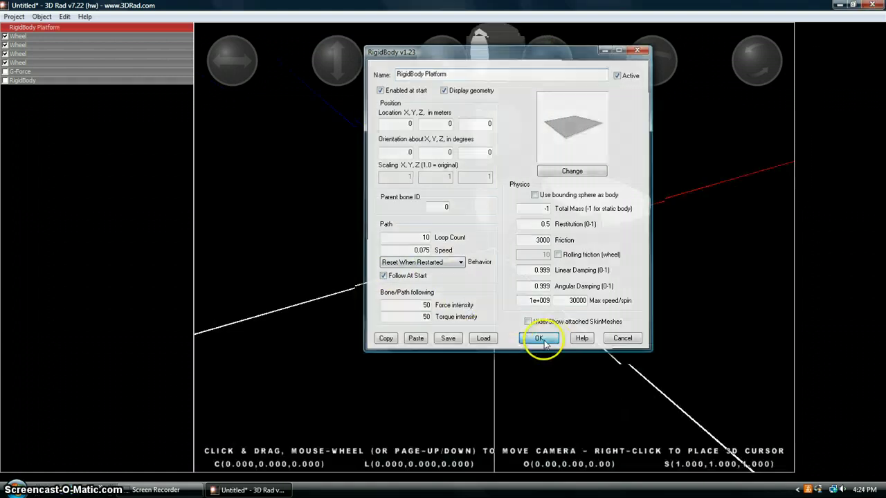
Rename the car's RigidBody as RigidBody: sports car body
click(53, 80)
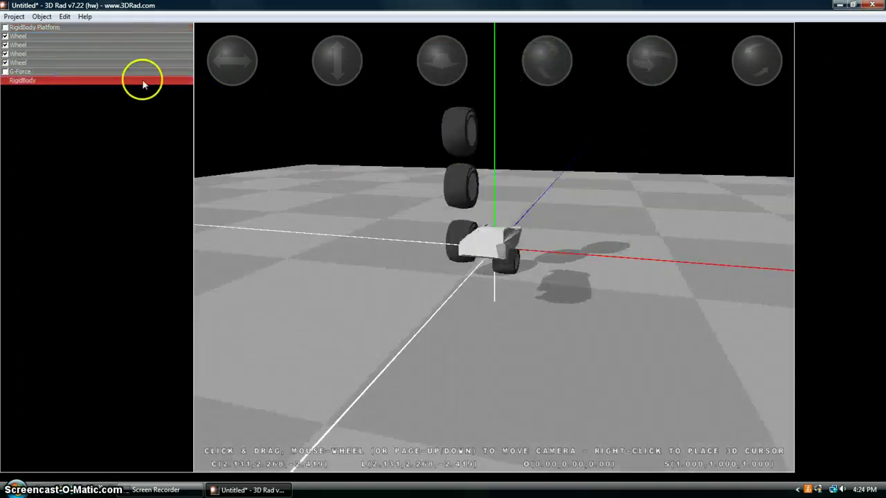
double_click(143, 84)
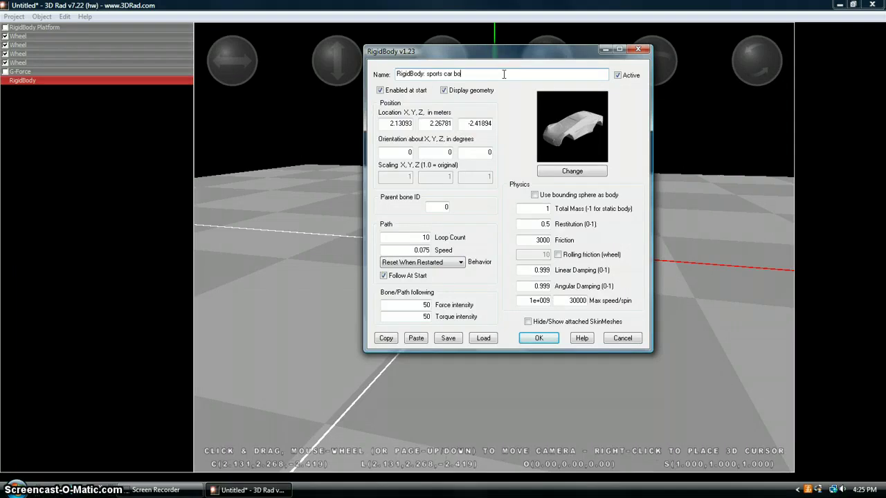
click(539, 338)
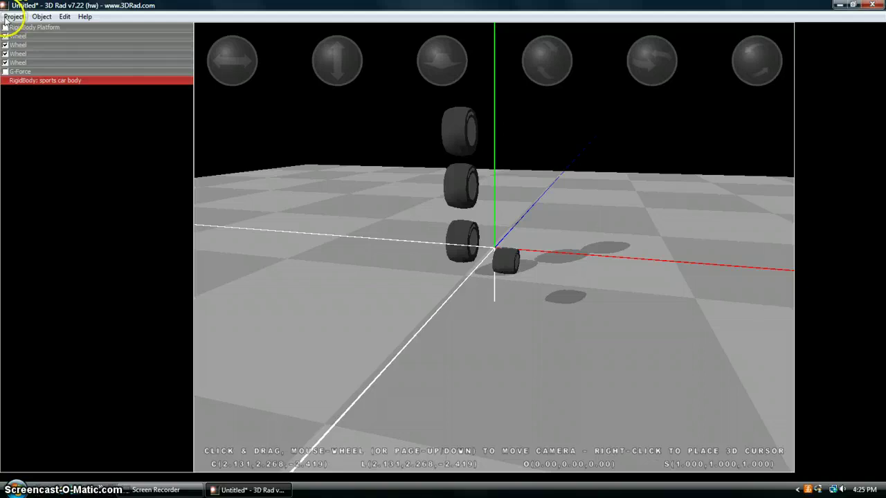
Set the fourth wheel's relationship with the sports car body to VEHICLE BODY
double_click(32, 63)
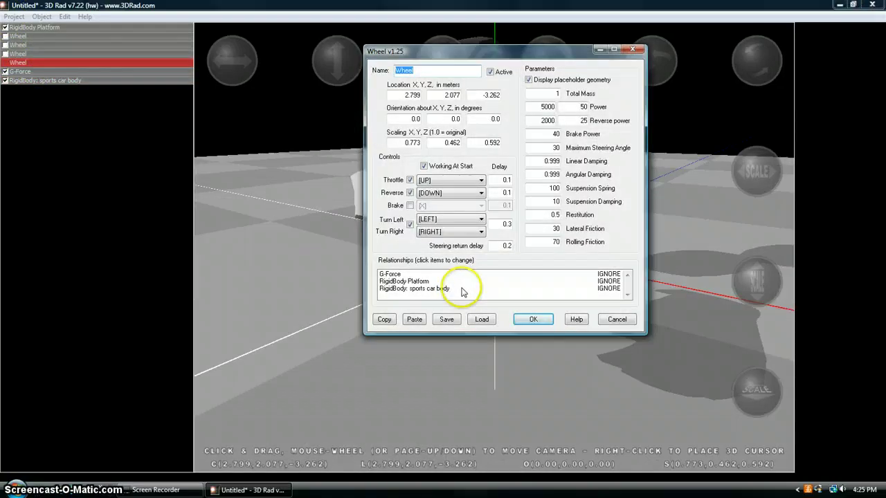
click(462, 291)
click(533, 320)
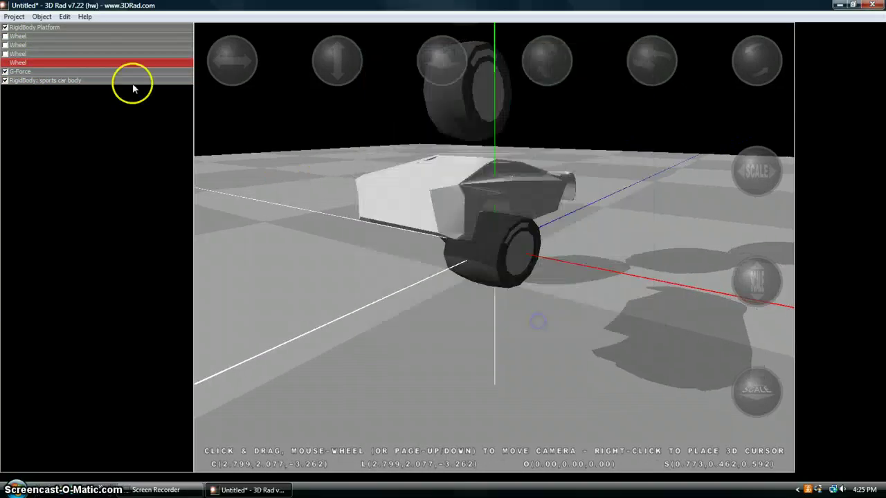
Run the project simulation to test the car body with the fourth wheel, and stop it
click(14, 16)
click(19, 117)
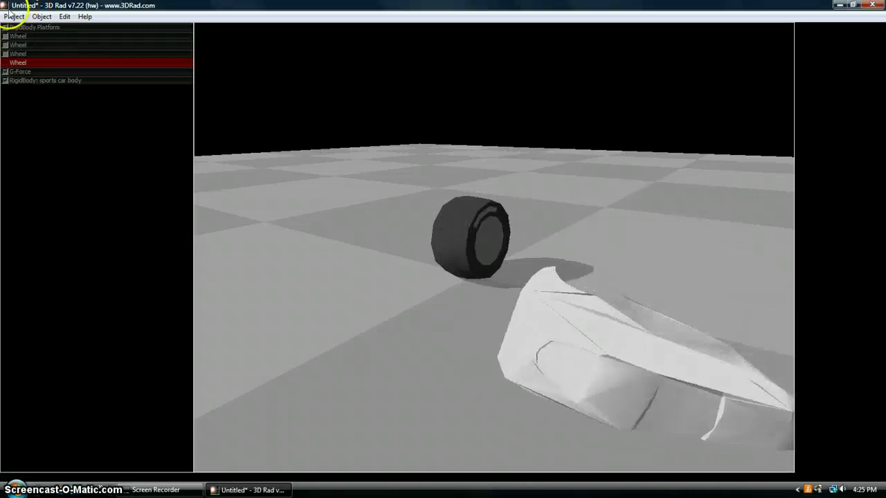
click(14, 17)
click(44, 127)
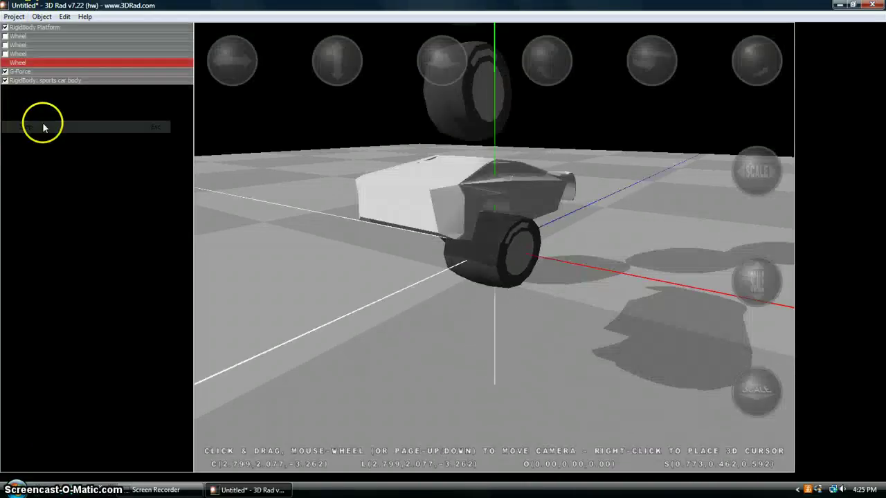
Lower the sports car body over the fourth wheel to a height of about 2.013 m
click(70, 82)
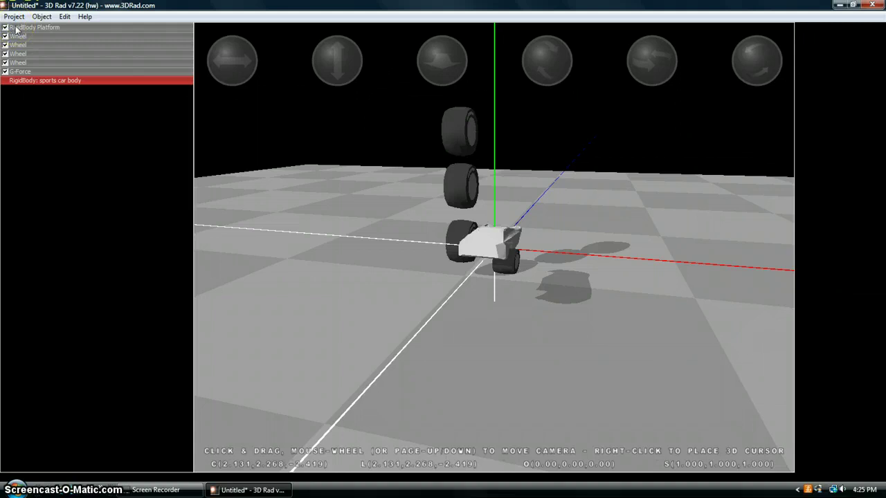
drag(405, 180, 289, 226)
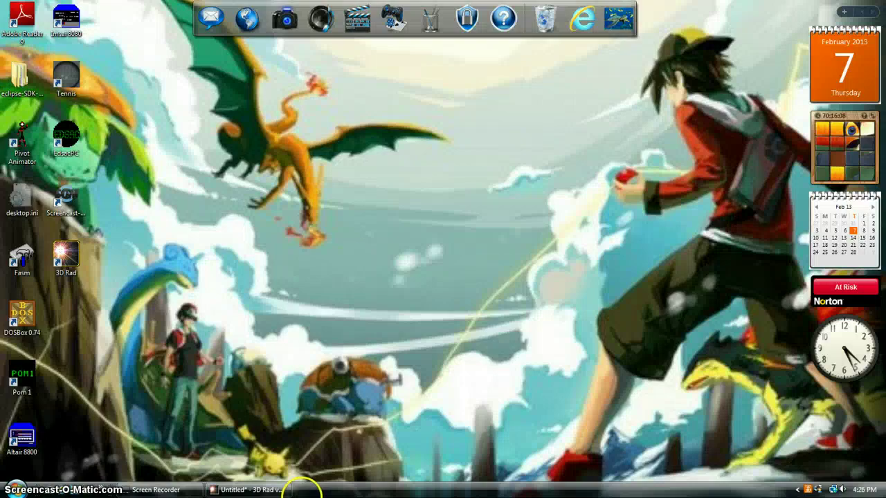
click(246, 489)
drag(517, 294, 526, 317)
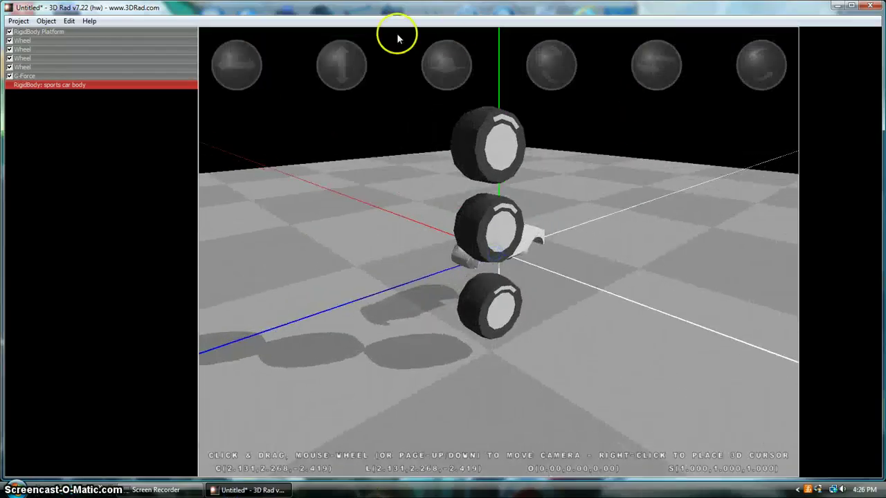
drag(341, 65, 542, 310)
mouse_move(498, 252)
mouse_down()
mouse_move(336, 184)
mouse_move(510, 251)
mouse_up()
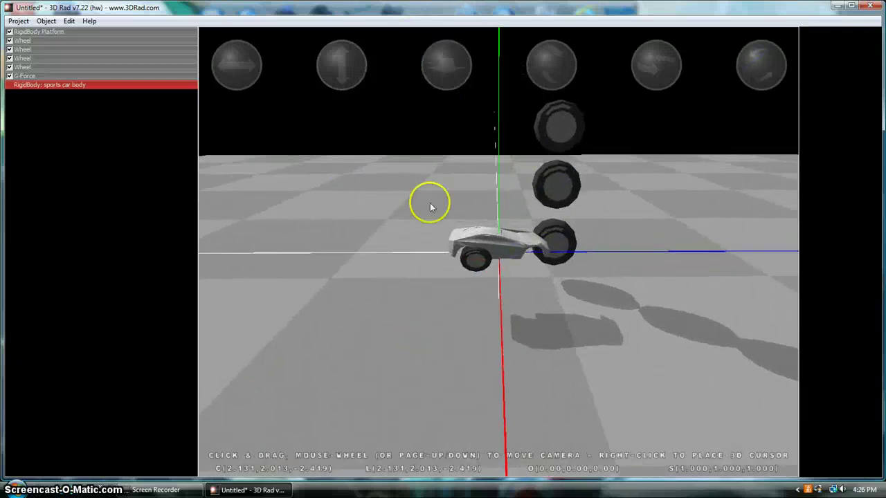
Shift the fourth wheel into the car's rear wheel arch, to about 3.004, 2.077, -3.572
click(69, 67)
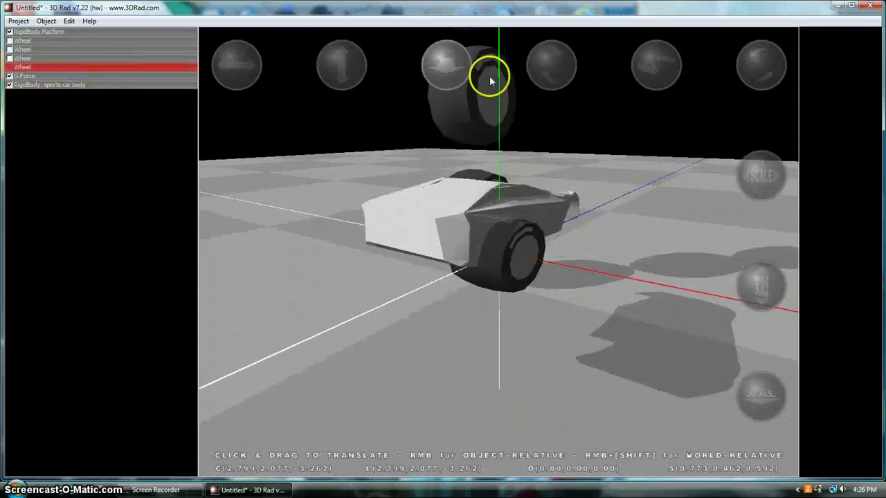
drag(463, 280, 457, 281)
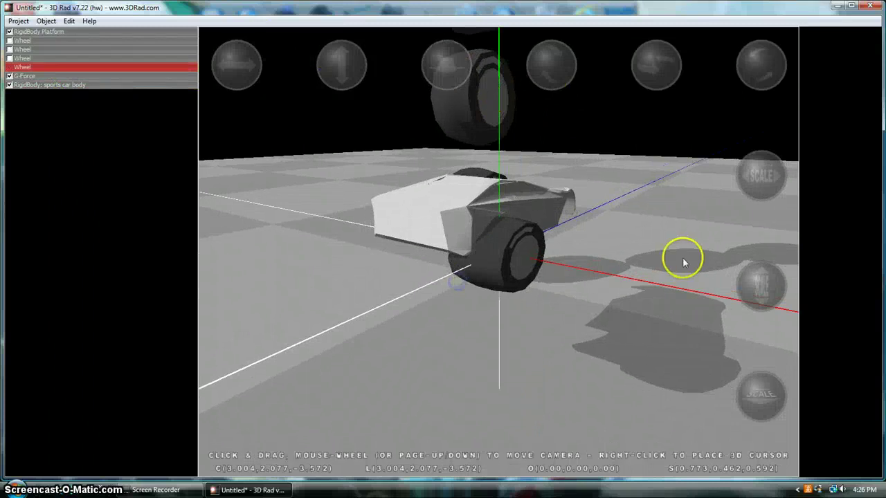
drag(682, 259, 457, 233)
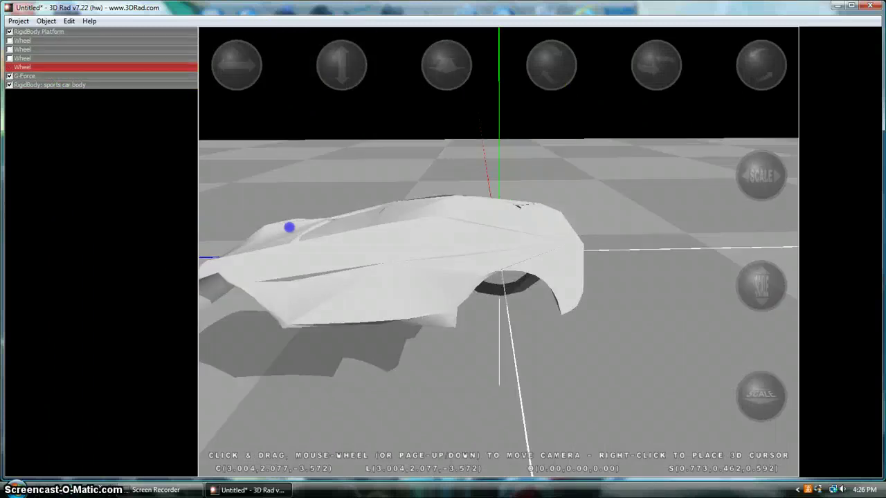
drag(289, 227, 408, 239)
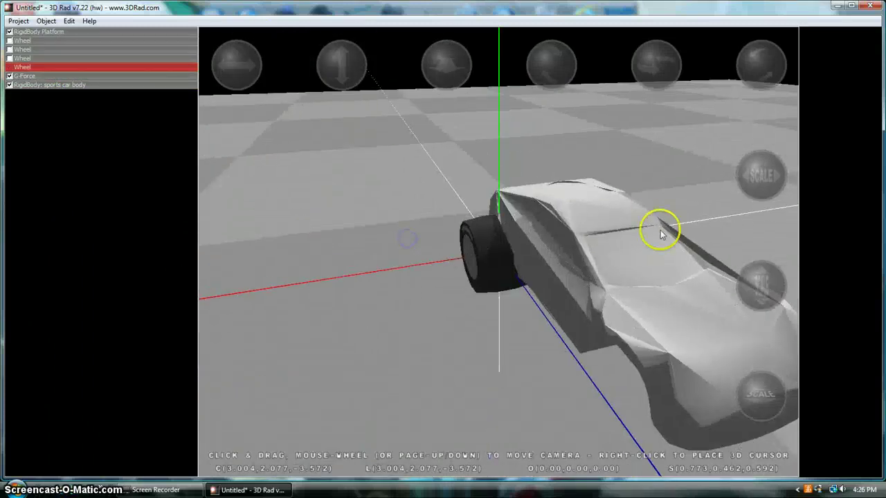
Scale the third wheel down to about 0.498 in Y and 0.641 in Z, keeping X at 1.000
click(82, 60)
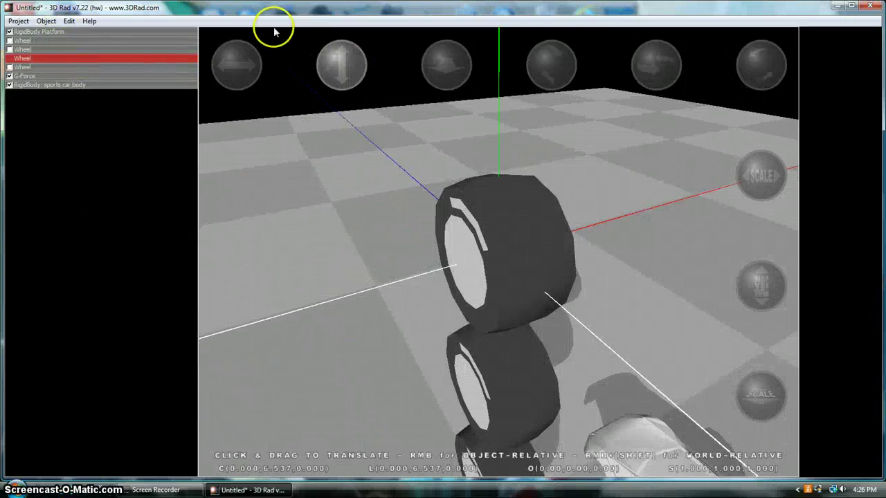
drag(753, 283, 548, 223)
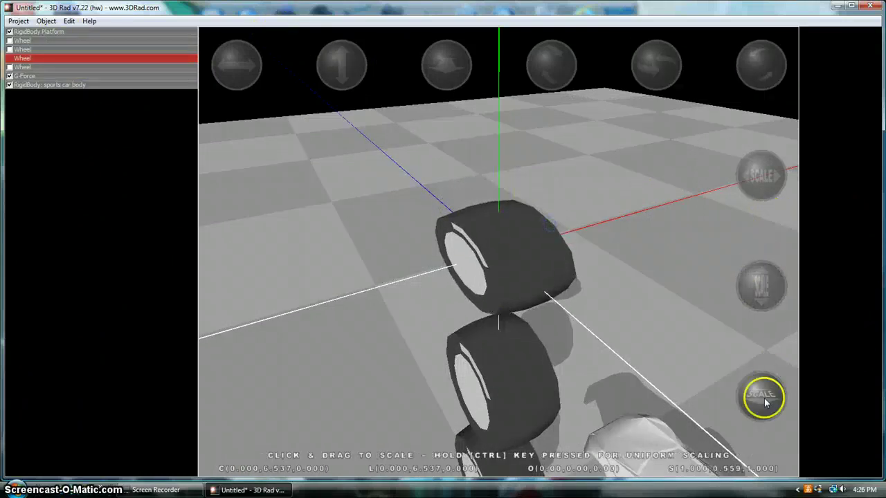
mouse_move(499, 252)
mouse_down()
mouse_move(505, 171)
mouse_move(498, 260)
mouse_up()
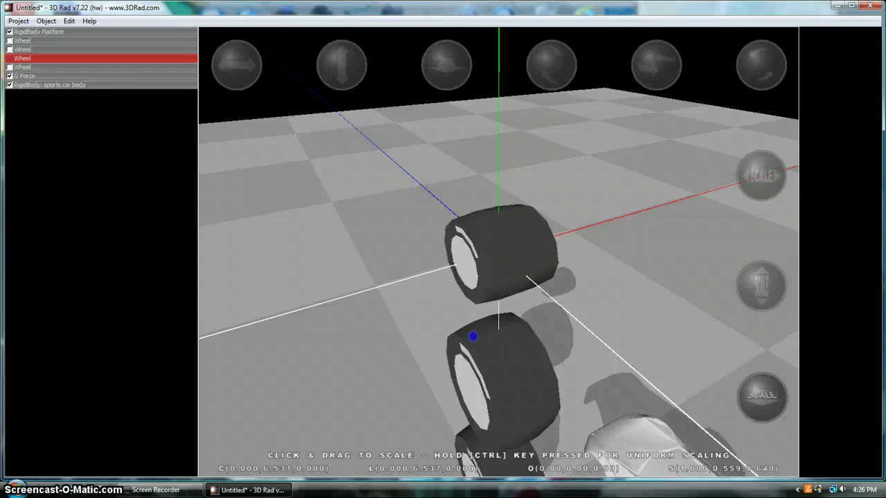
drag(473, 336, 475, 334)
drag(753, 284, 477, 332)
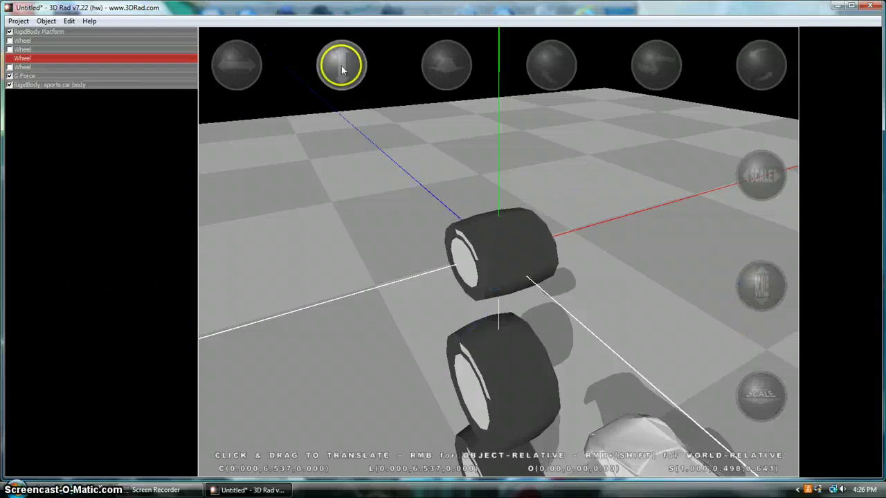
Move the third wheel to the car's opposite rear corner, at about 1.316, 2.190, -3.567
drag(341, 67, 658, 399)
drag(443, 68, 451, 452)
drag(240, 68, 618, 260)
drag(342, 65, 648, 360)
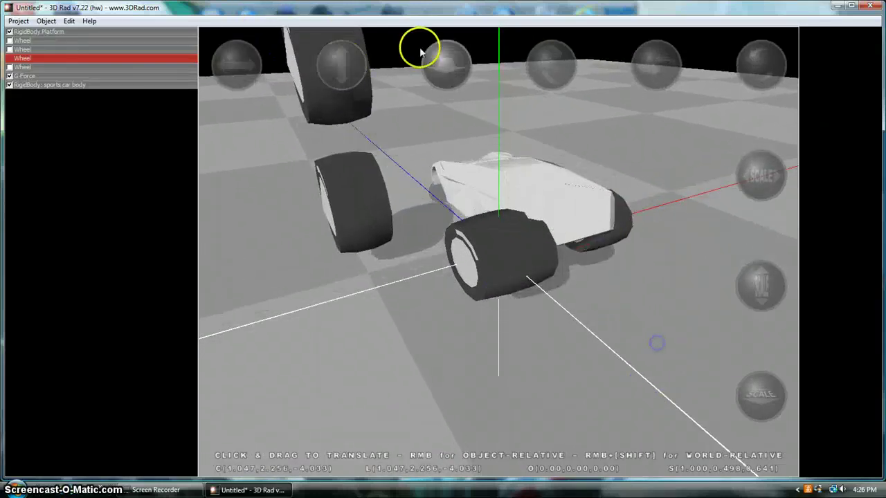
drag(326, 43, 515, 261)
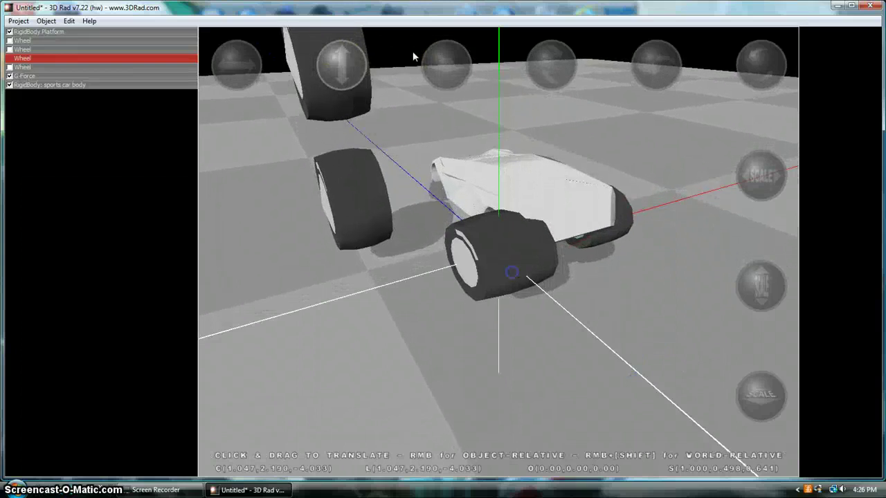
drag(447, 64, 522, 184)
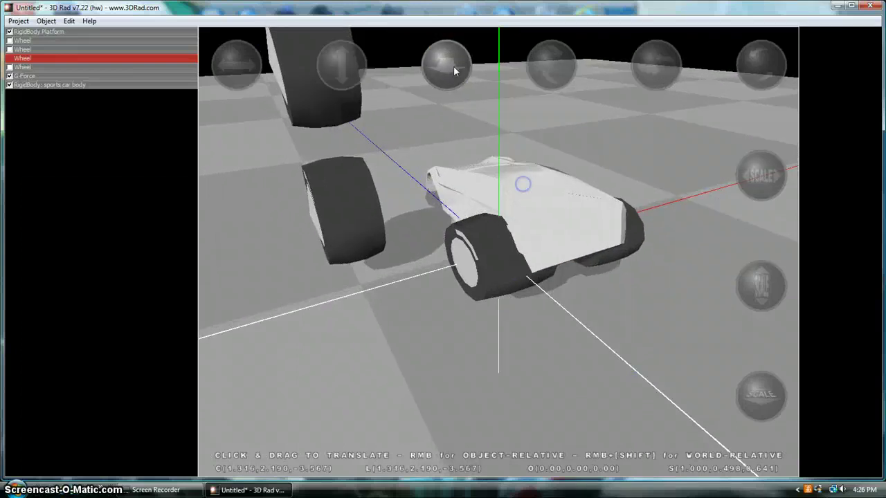
Check the sports car body's properties and set the third wheel's relationship with that body to VEHICLE BODY
double_click(57, 85)
click(537, 343)
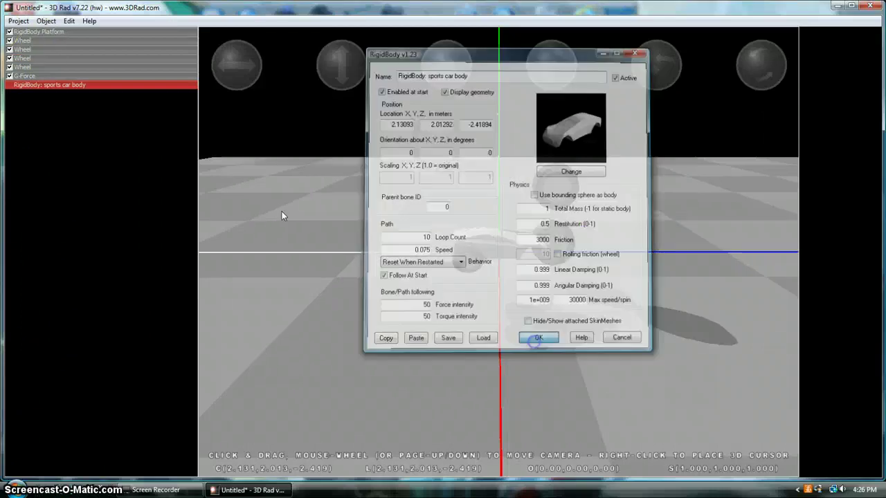
double_click(81, 59)
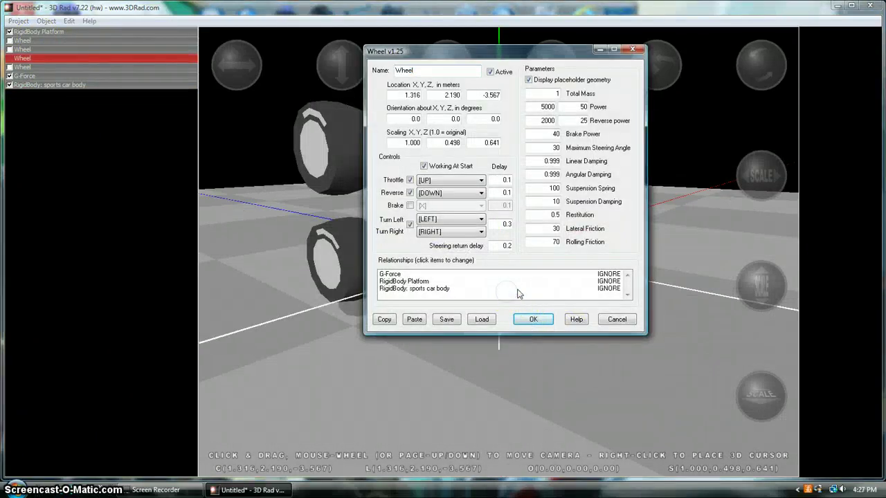
click(534, 320)
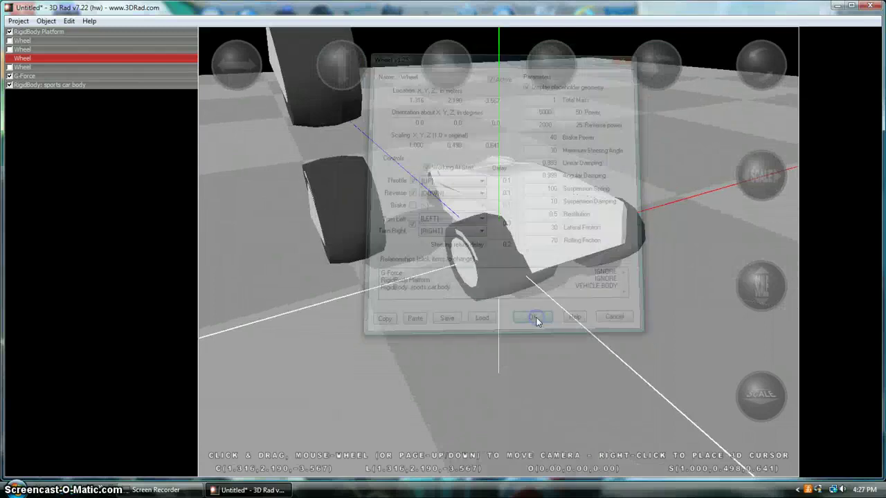
Inspect the rear wheel placement and set the second wheel's relationship with the sports car body to VEHICLE BODY
drag(711, 363, 679, 325)
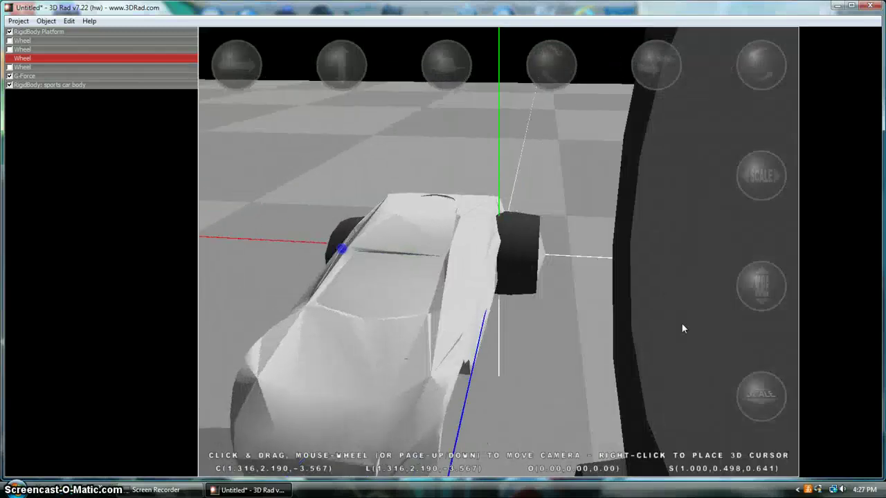
scroll(679, 325, down, 5)
scroll(680, 325, up, 2)
scroll(679, 330, up, 2)
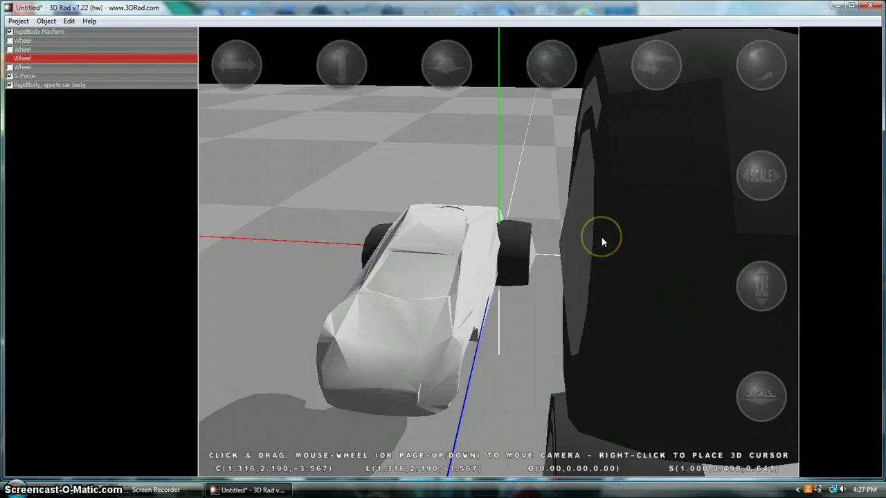
double_click(41, 49)
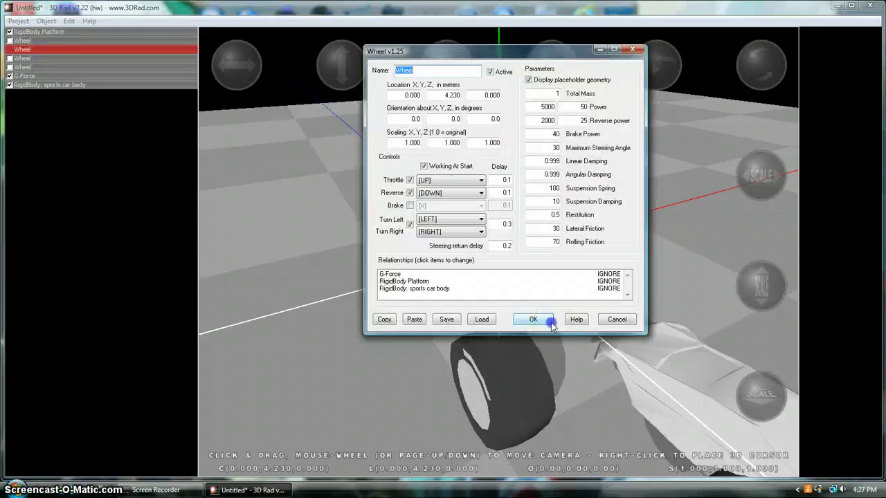
click(533, 319)
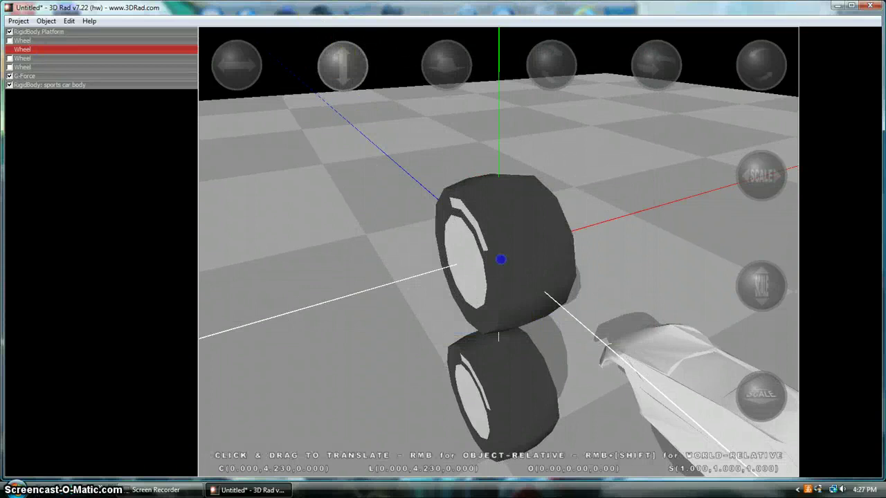
Move the second wheel under the car's front corner on the third wheel's side, to about 1.666, 1.365, -0.962
mouse_move(501, 260)
mouse_down()
mouse_move(500, 389)
mouse_move(498, 256)
mouse_up()
drag(242, 64, 499, 252)
mouse_move(337, 68)
mouse_down()
mouse_move(514, 234)
mouse_move(328, 64)
mouse_up()
drag(498, 252, 514, 289)
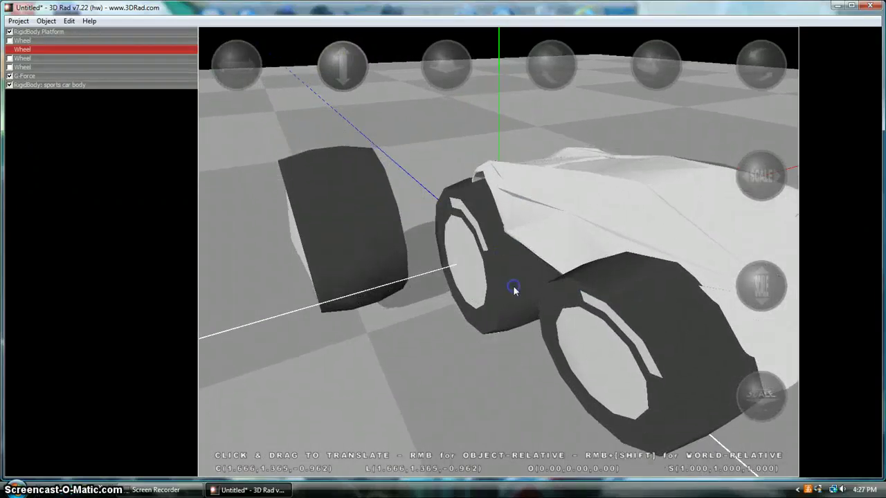
Scale the second wheel down to about 0.727, 0.555, 0.641 to fit the front wheel arch
drag(752, 299, 753, 315)
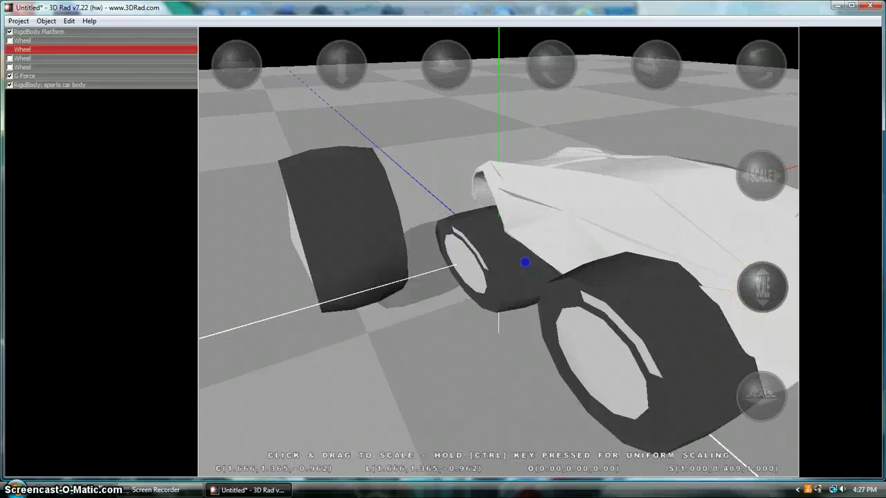
drag(759, 181, 754, 191)
click(772, 410)
drag(486, 65, 534, 391)
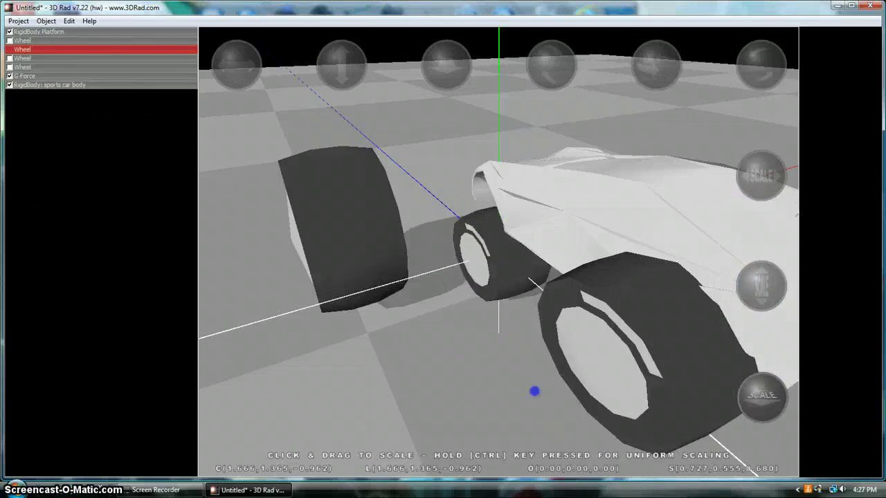
drag(539, 429, 539, 430)
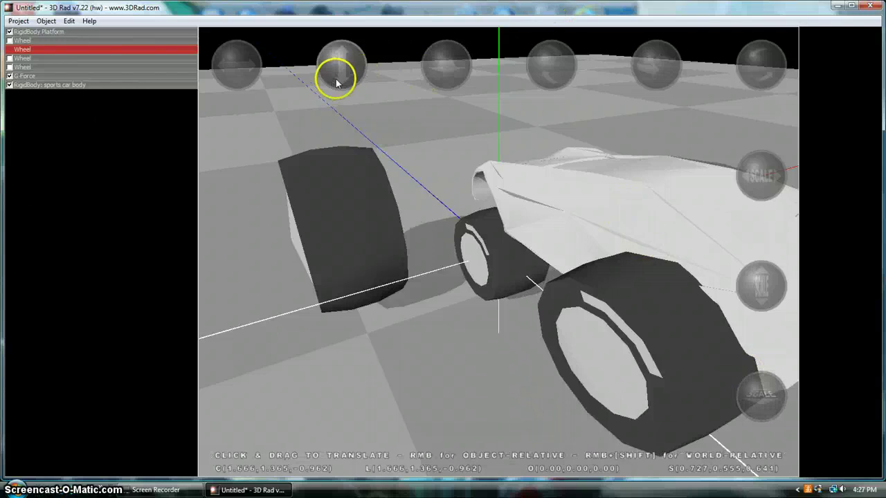
Raise the second wheel into the front wheel arch, to a height of about 1.722 m
drag(339, 67, 515, 229)
drag(321, 77, 438, 242)
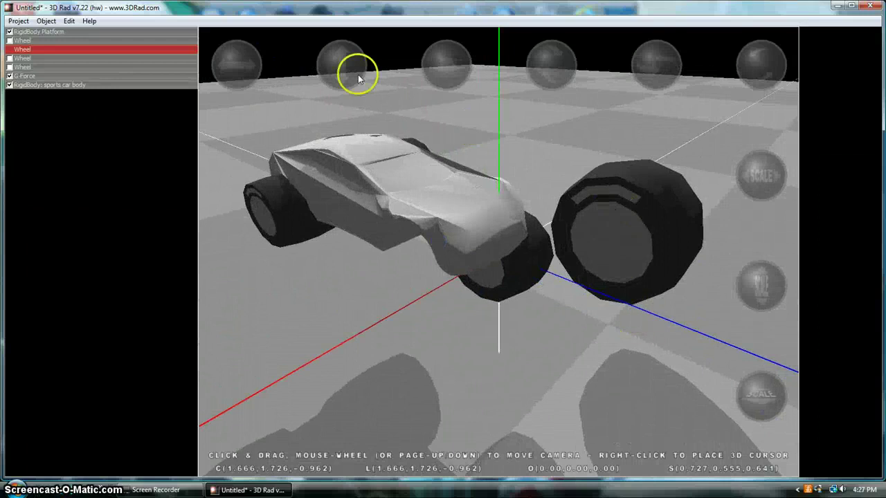
drag(358, 78, 560, 300)
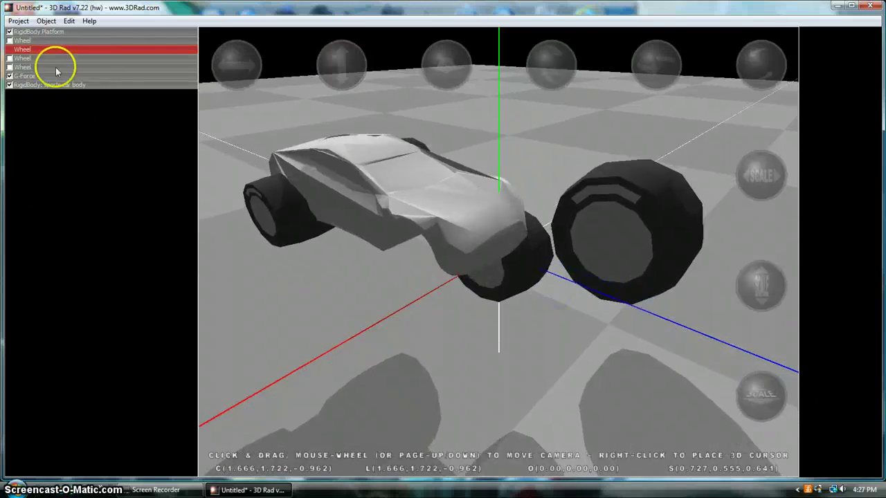
Set the first wheel's relationship with the sports car body to VEHICLE BODY
click(50, 41)
double_click(50, 41)
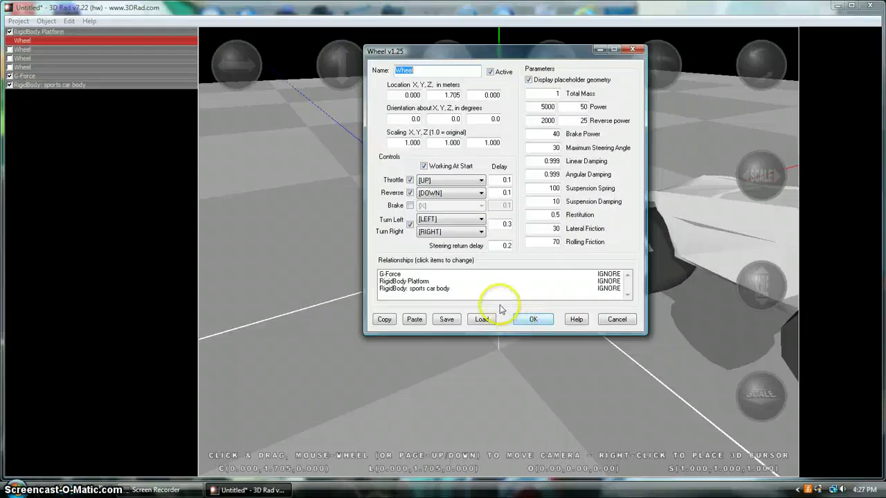
click(534, 319)
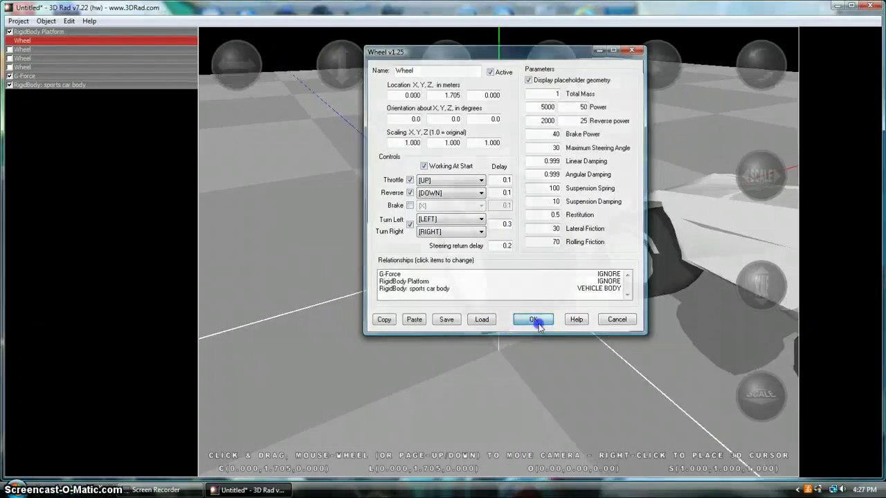
drag(501, 271, 501, 285)
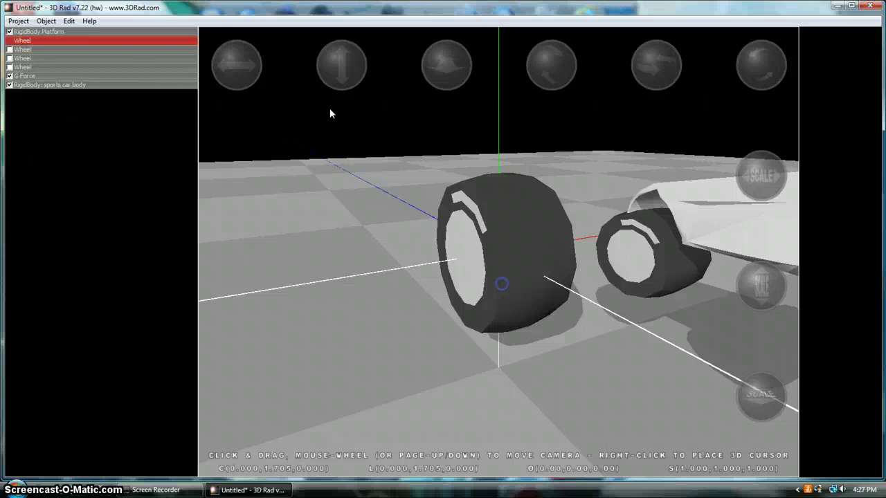
Move the first wheel toward the car to about 4.149, 1.705, -0.102 and scale it down to about 0.841, 0.767, 0.792
drag(447, 64, 581, 71)
drag(237, 74, 522, 145)
drag(761, 285, 880, 111)
drag(761, 175, 668, 396)
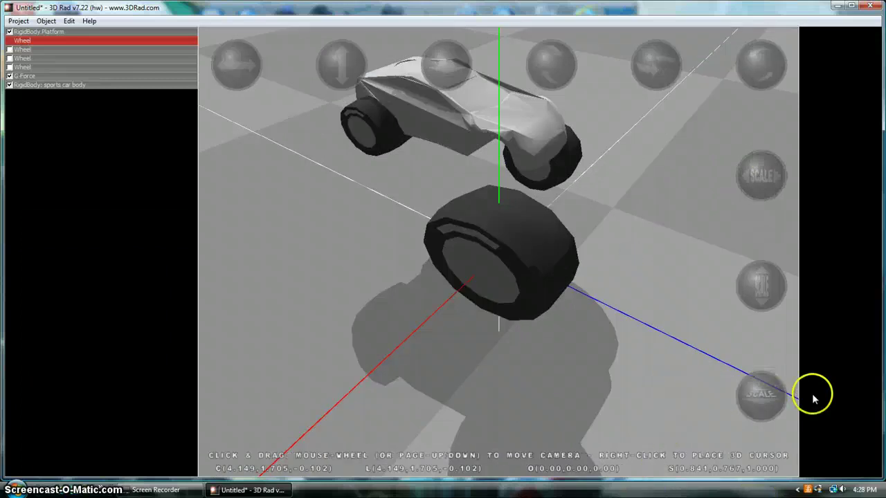
drag(761, 395, 491, 442)
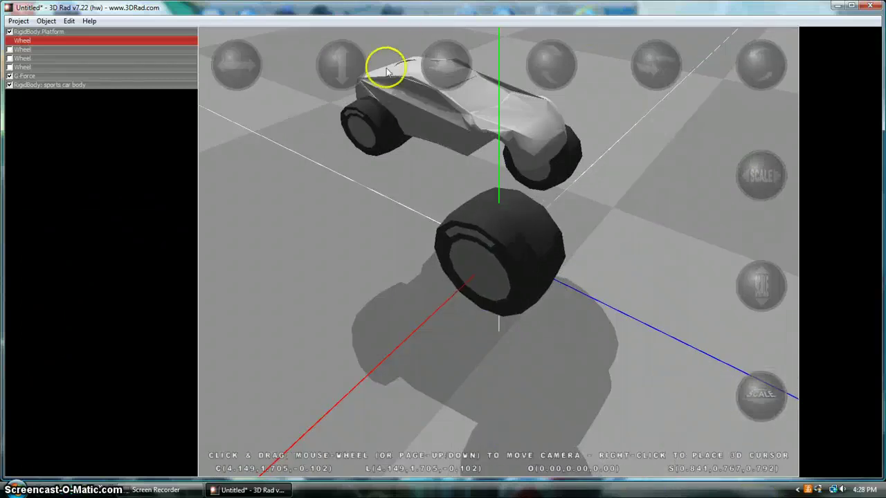
Position the first wheel at the car's remaining front corner, about 2.822, 1.705, -1.063, and scale it to about 0.693, 0.640, 0.483
drag(454, 81, 601, 67)
drag(351, 297, 221, 221)
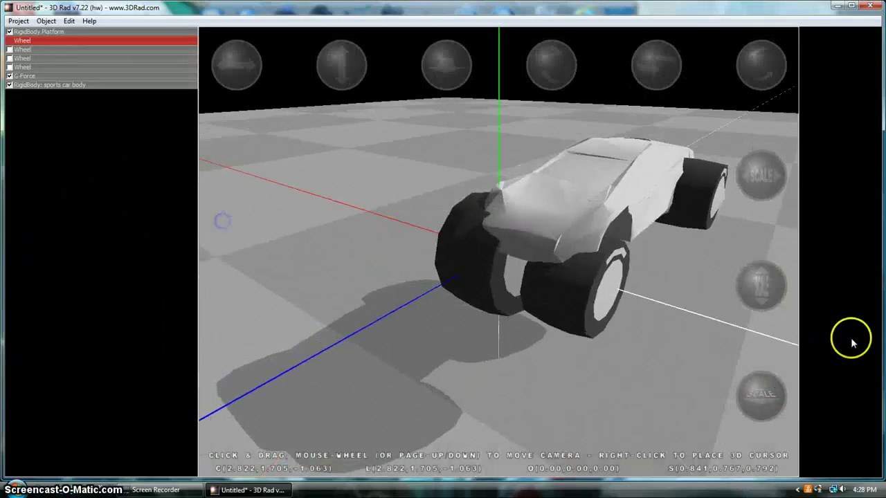
drag(765, 294, 506, 342)
click(765, 183)
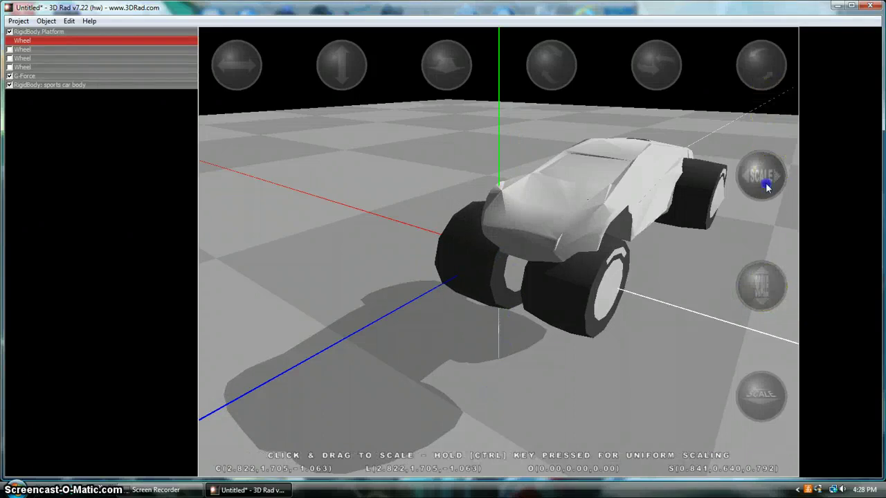
drag(323, 278, 322, 279)
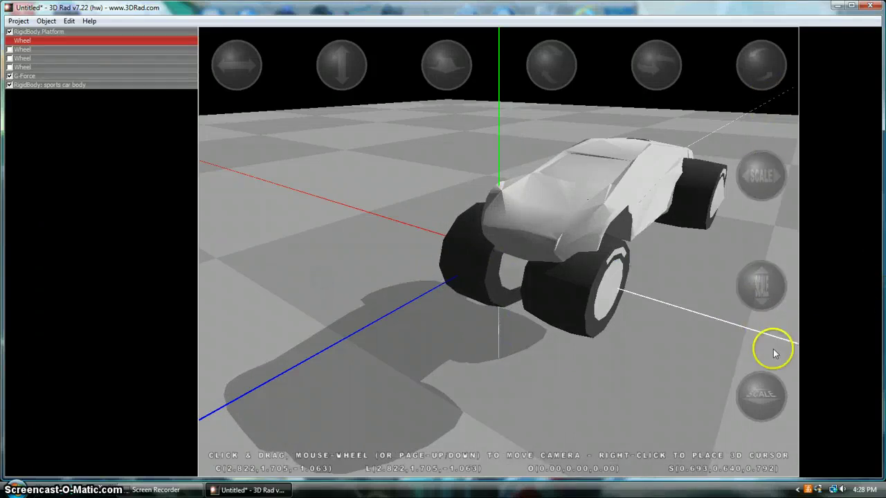
drag(727, 393, 498, 211)
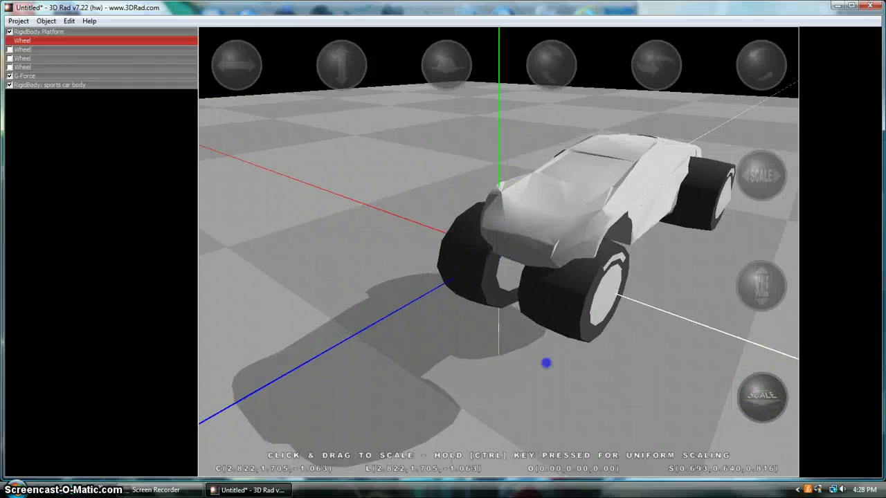
drag(546, 362, 499, 257)
drag(535, 143, 593, 467)
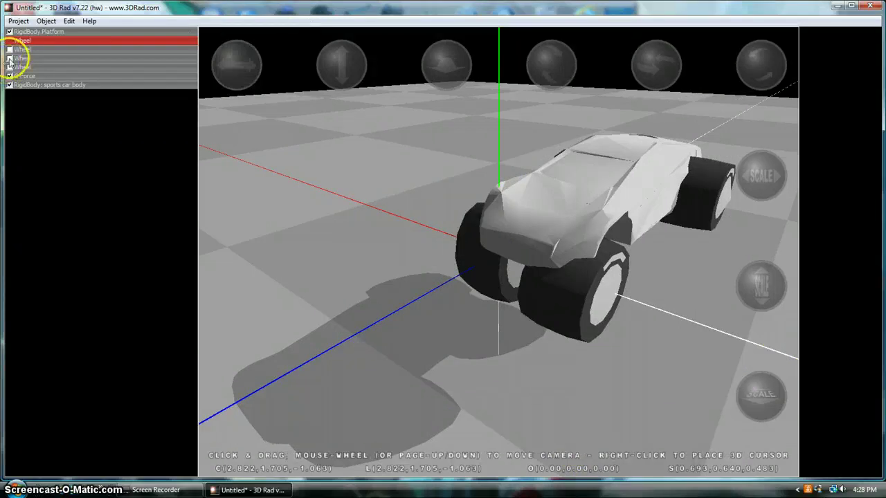
Set the second wheel's relationship with the sports car body to VEHICLE BODY and check the properties of the first and third wheels
double_click(58, 51)
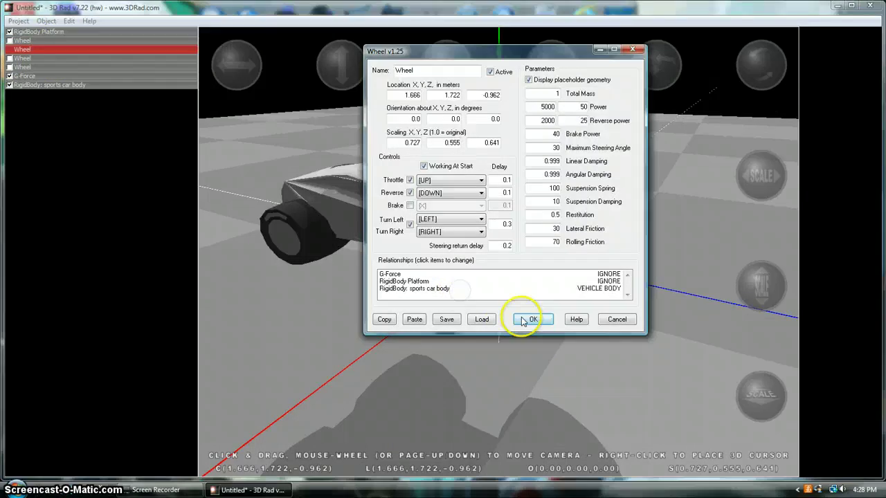
click(527, 319)
double_click(76, 40)
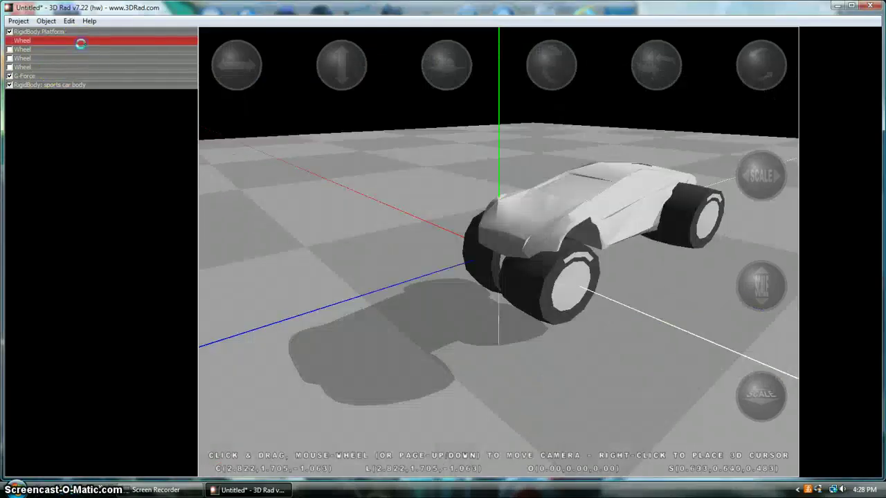
click(520, 320)
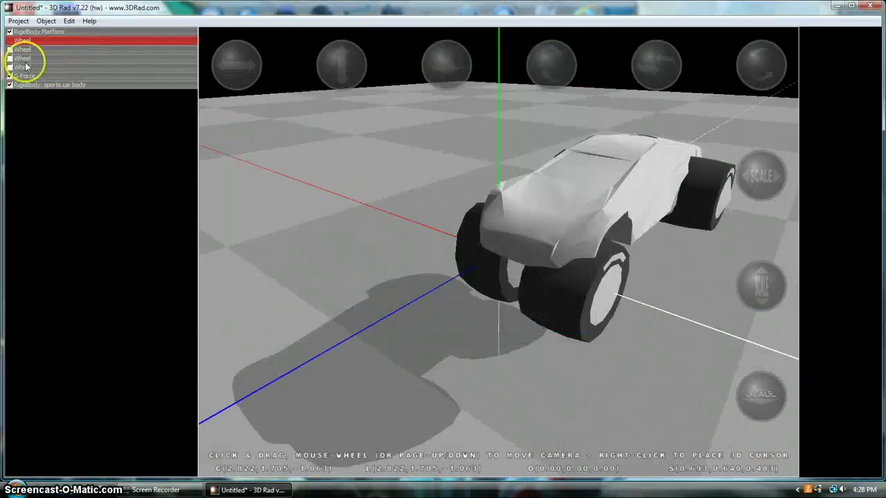
double_click(61, 58)
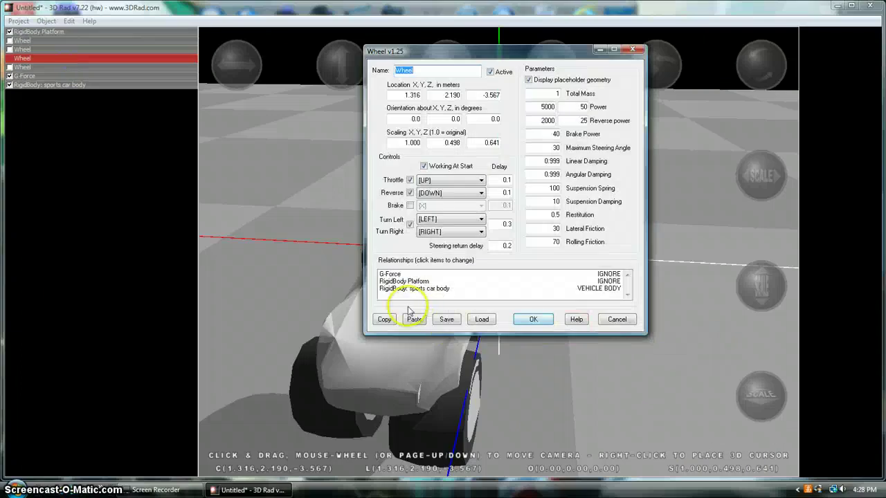
click(532, 319)
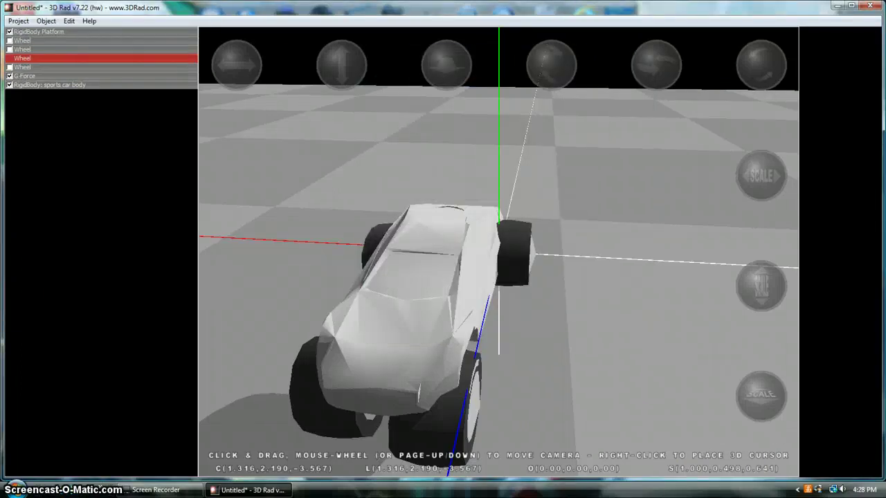
Run the project to test how the car behaves, and stop the playback
click(17, 21)
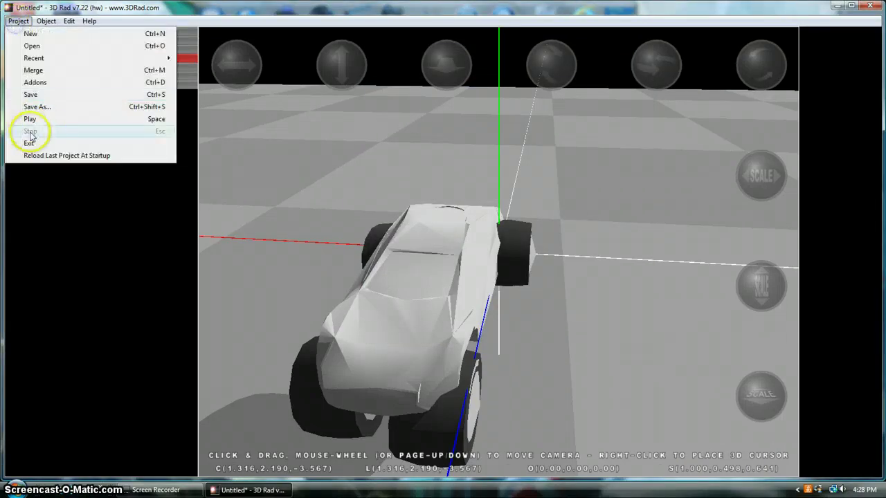
click(72, 122)
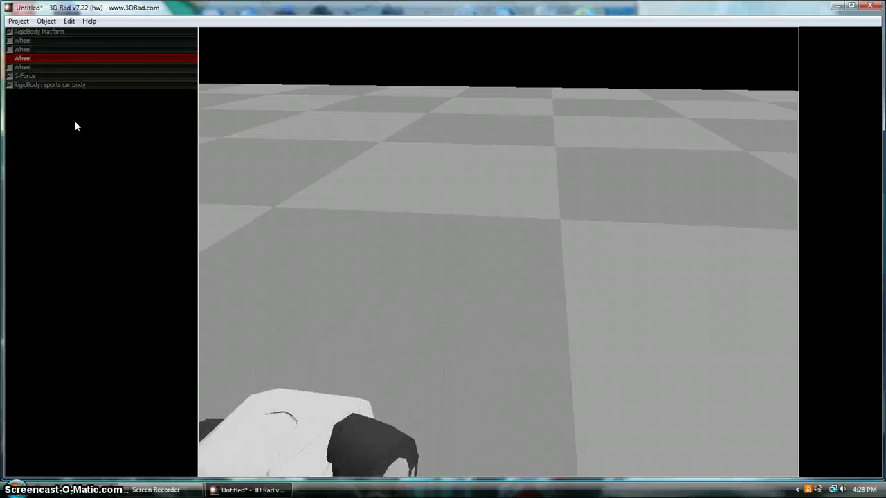
click(16, 21)
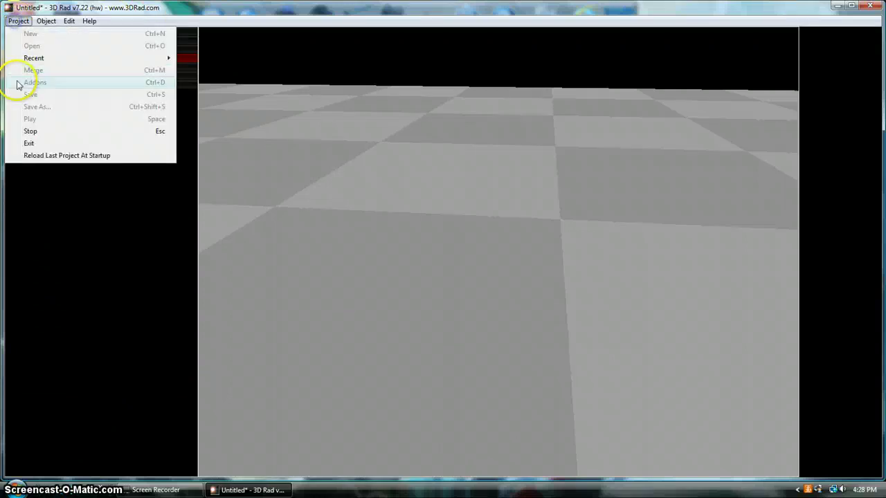
click(121, 132)
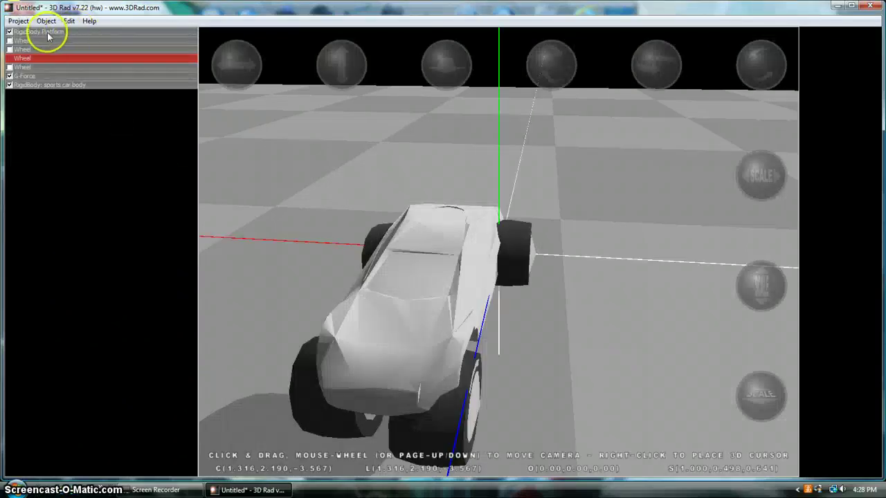
Add a CamChase object and move it behind the car, to about 1.774, 3.285, -7.501
click(43, 20)
click(105, 44)
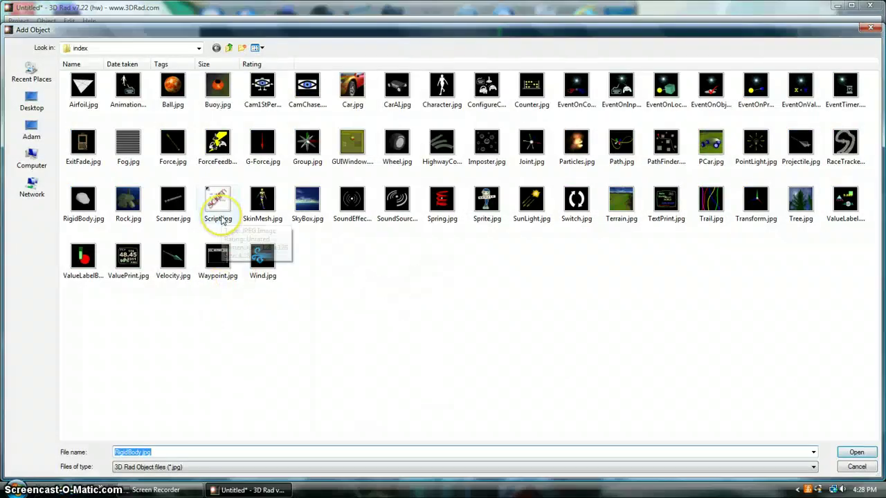
click(368, 294)
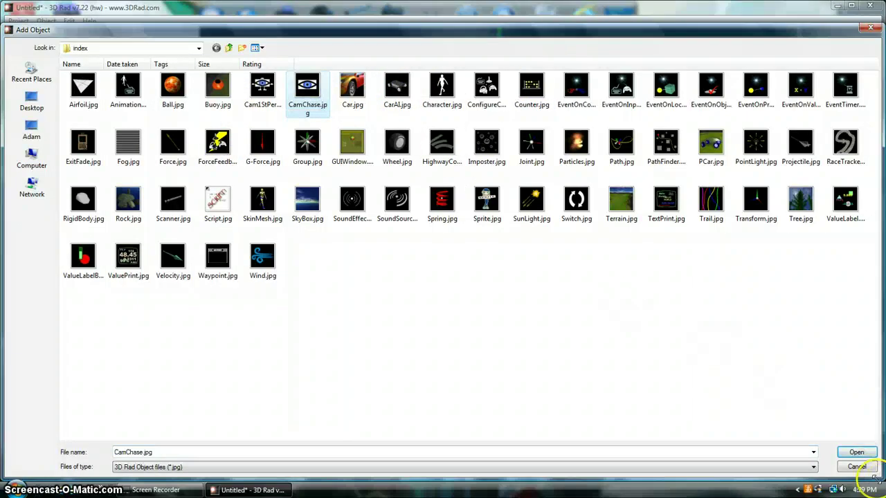
click(855, 453)
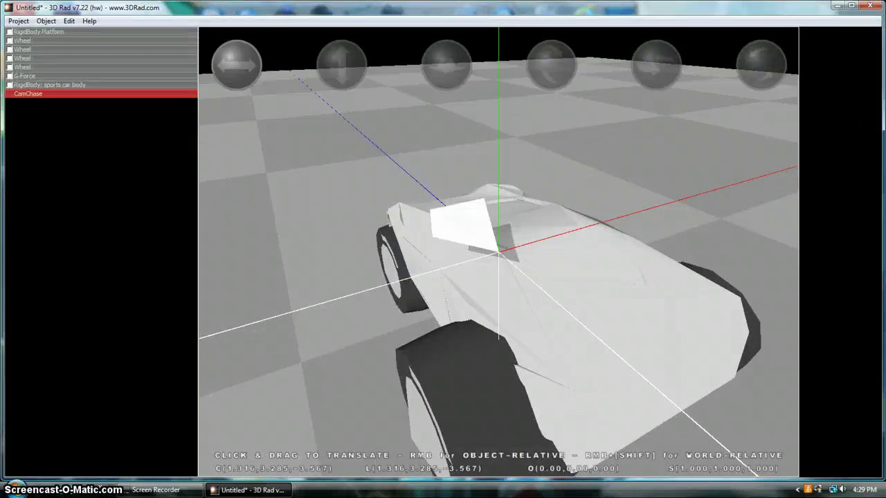
drag(530, 246, 601, 286)
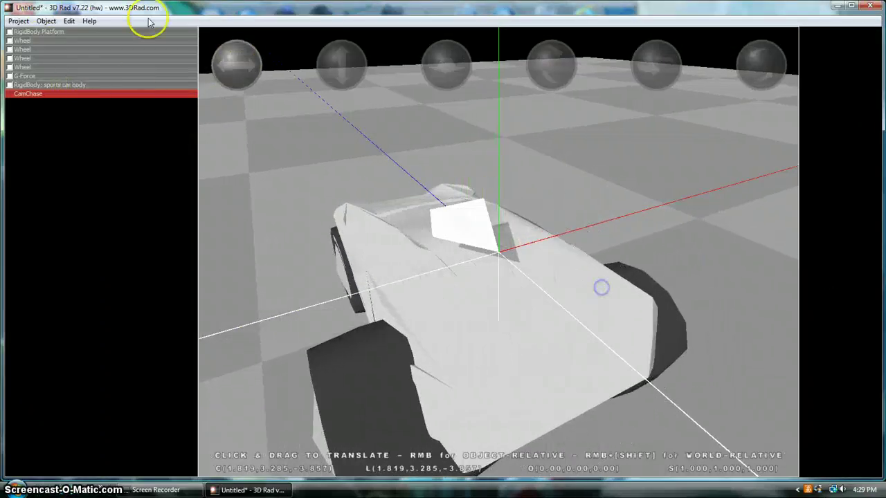
drag(433, 84, 580, 252)
drag(239, 67, 663, 326)
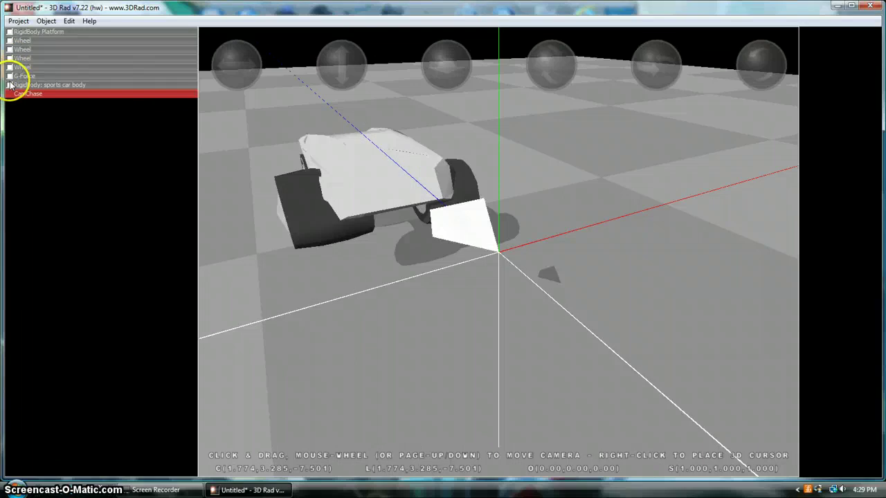
Link the CamChase to the sports car body, run the project to test the chase camera, and stop the playback
click(20, 22)
click(25, 114)
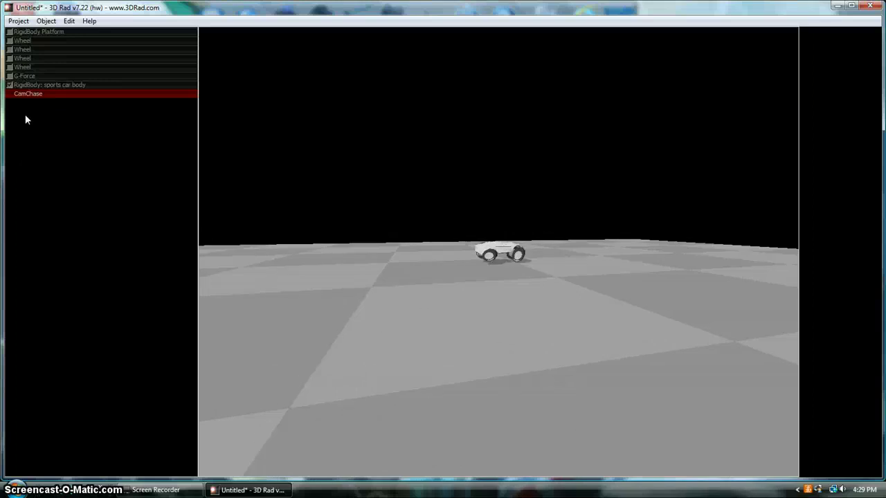
click(13, 31)
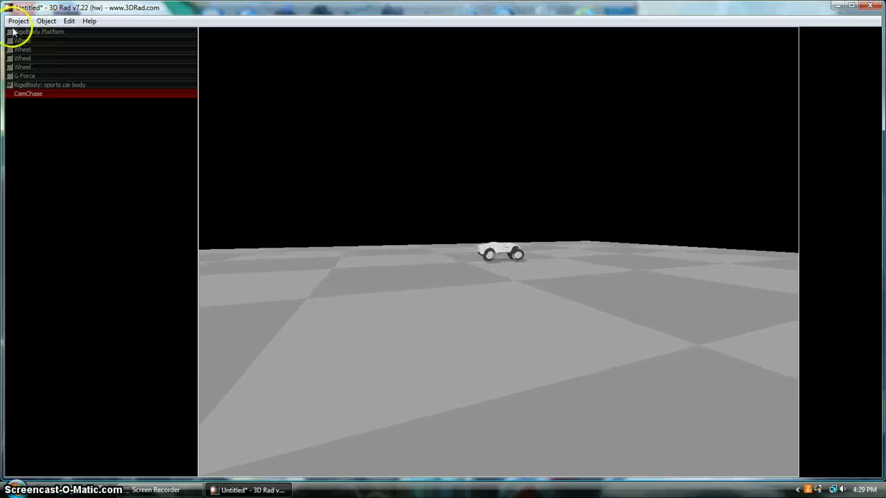
click(18, 21)
click(96, 132)
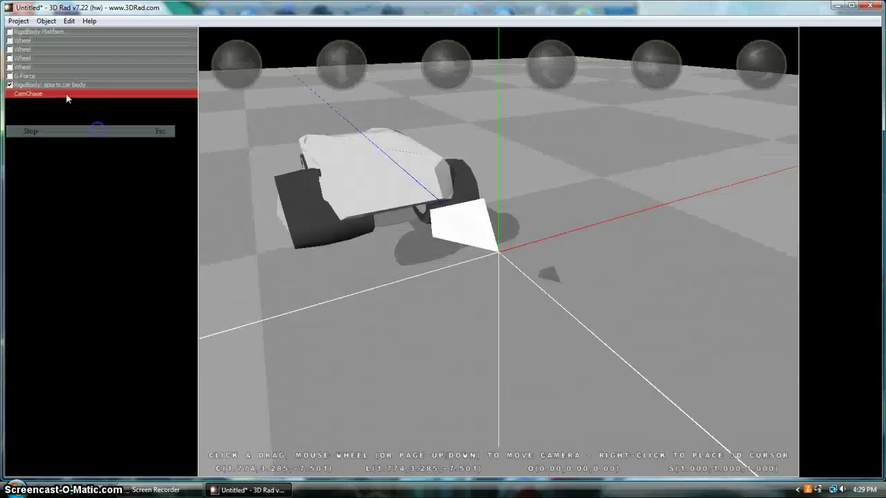
Add a Character object and a SkinMesh object to the project
click(46, 21)
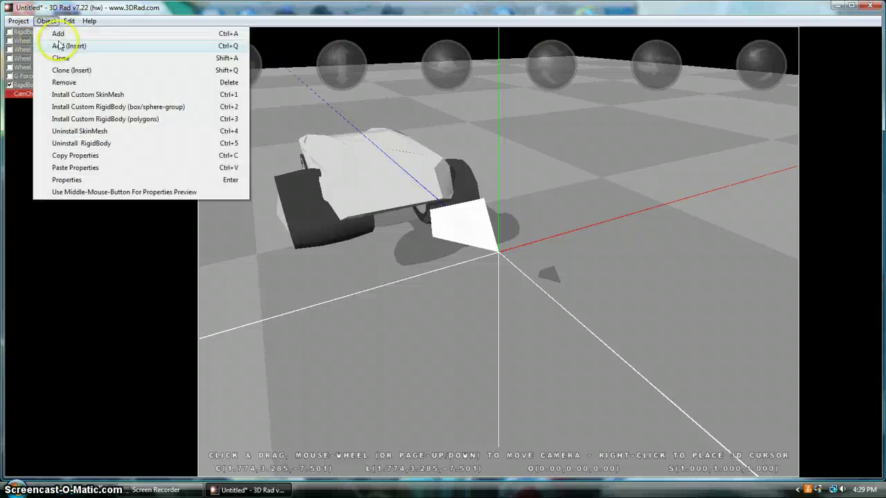
click(75, 33)
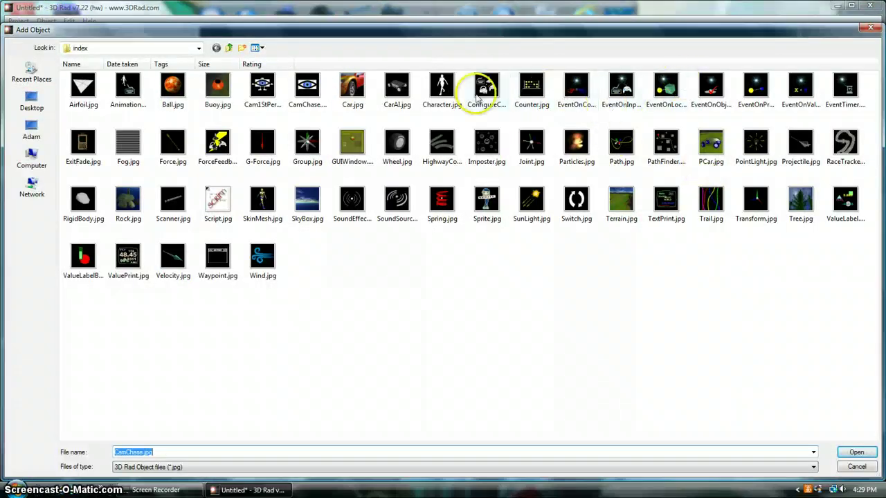
click(427, 104)
click(855, 454)
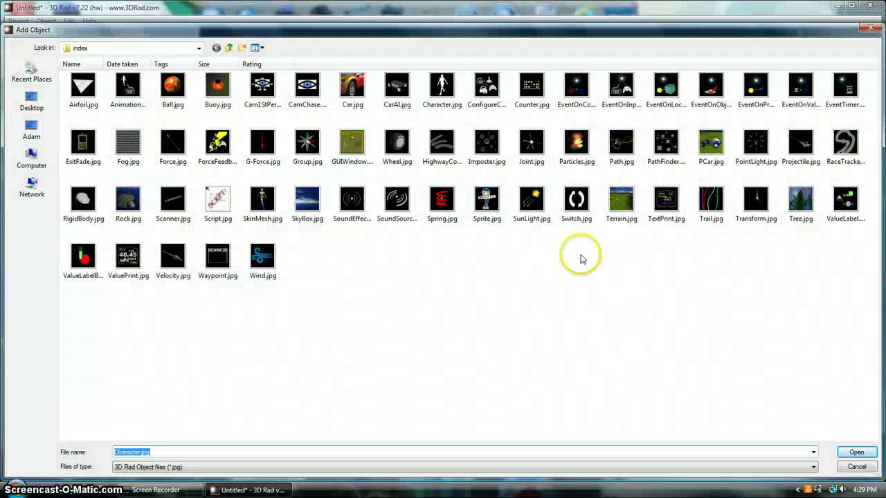
click(264, 219)
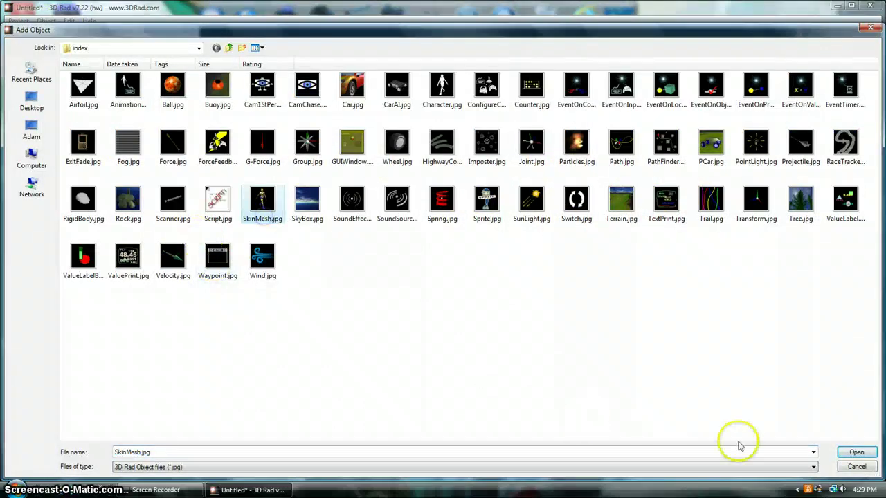
click(855, 453)
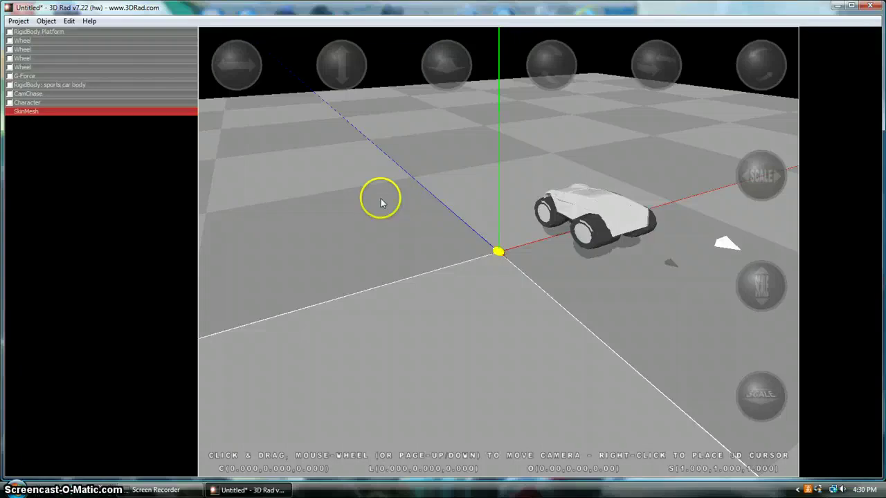
Change the SkinMesh element to SportsCarRed_body.jpg
double_click(93, 111)
click(424, 169)
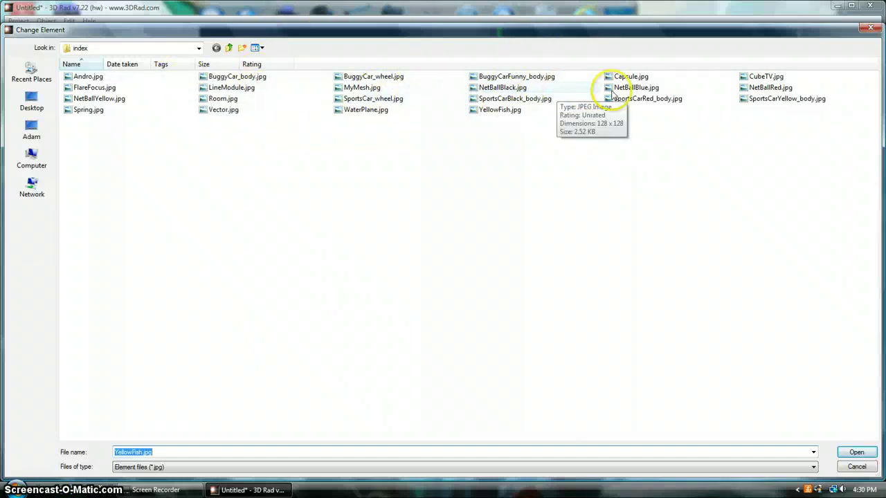
click(510, 100)
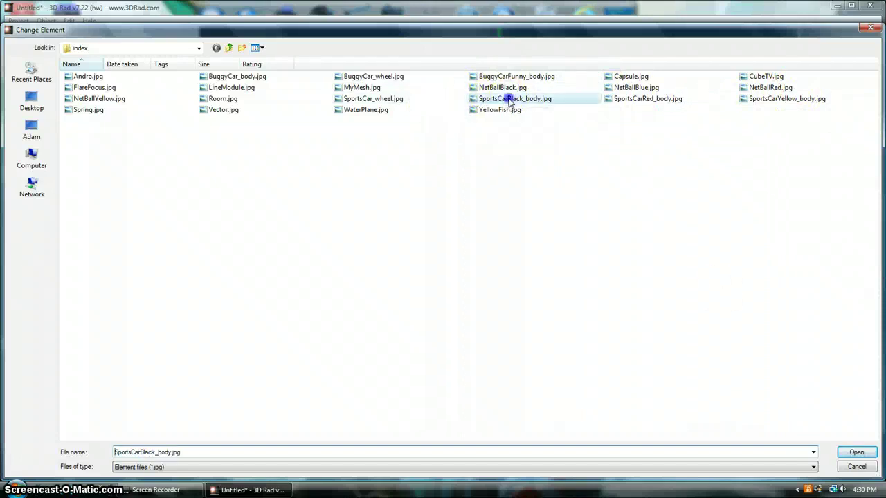
click(668, 101)
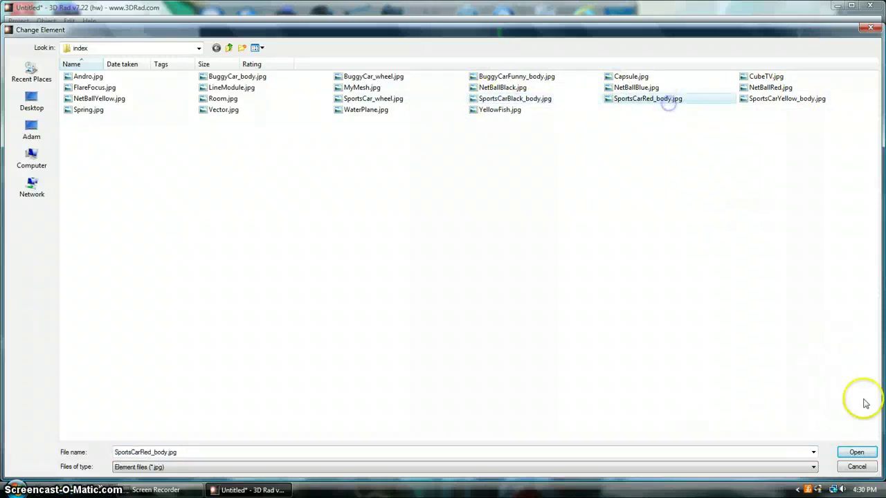
click(856, 454)
click(562, 368)
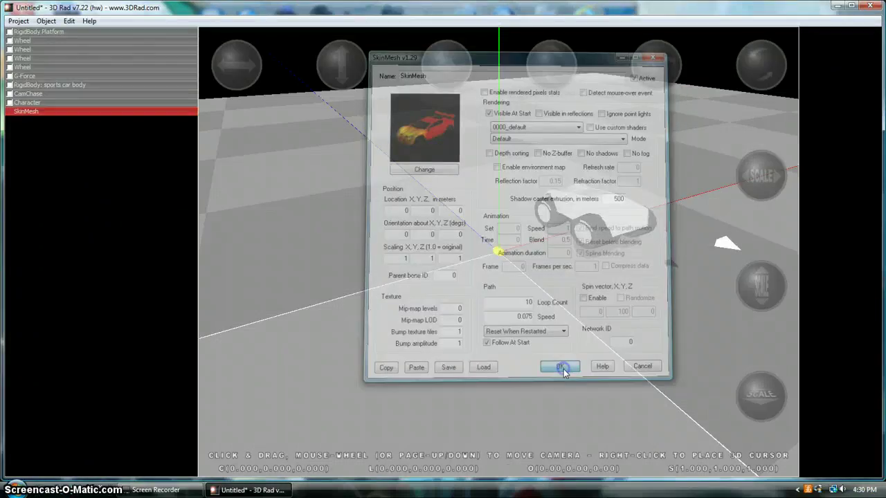
Move the red sports car skin mesh onto the rigid car body, to about 2.089, 2.107, -2.281
drag(249, 63, 464, 299)
drag(330, 79, 310, 19)
drag(252, 65, 441, 264)
drag(336, 62, 547, 296)
drag(447, 64, 493, 308)
drag(450, 263, 304, 252)
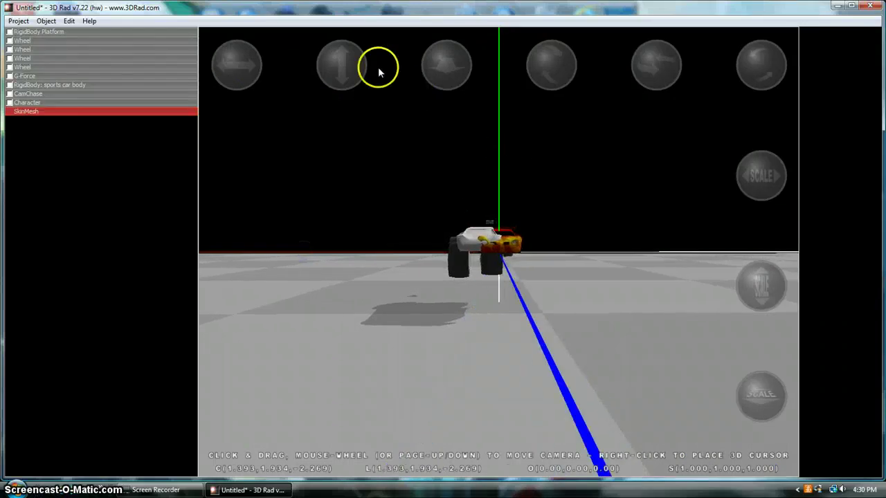
drag(237, 65, 285, 65)
mouse_move(349, 73)
mouse_down()
mouse_move(349, 54)
mouse_move(343, 70)
mouse_up()
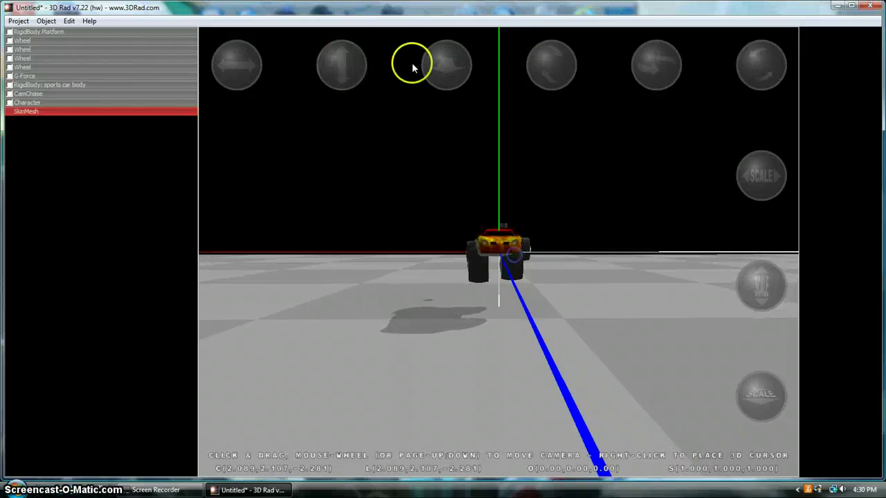
Nudge the red sports car skin mesh sideways on the car body, to about 2.114, 2.107, -2.281
drag(244, 69, 248, 69)
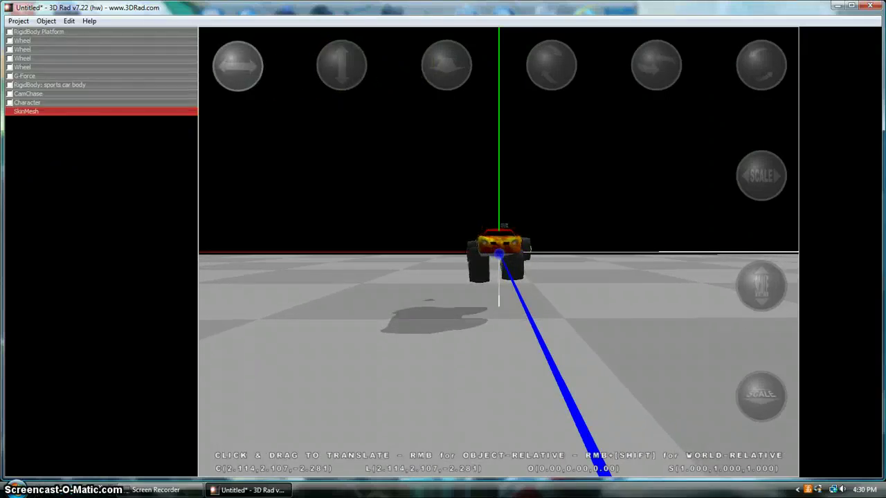
drag(498, 249, 254, 191)
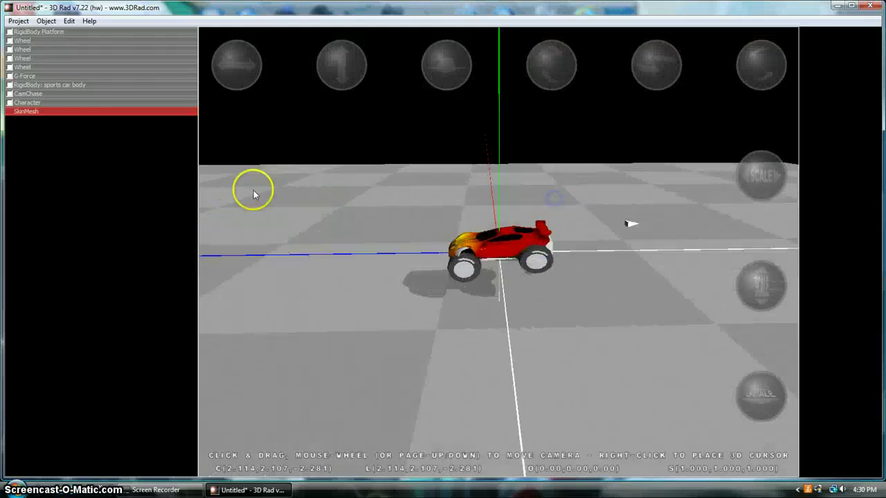
Link the Character object to the SkinMesh and, as its sphere rigid body, to the sports car body
click(24, 94)
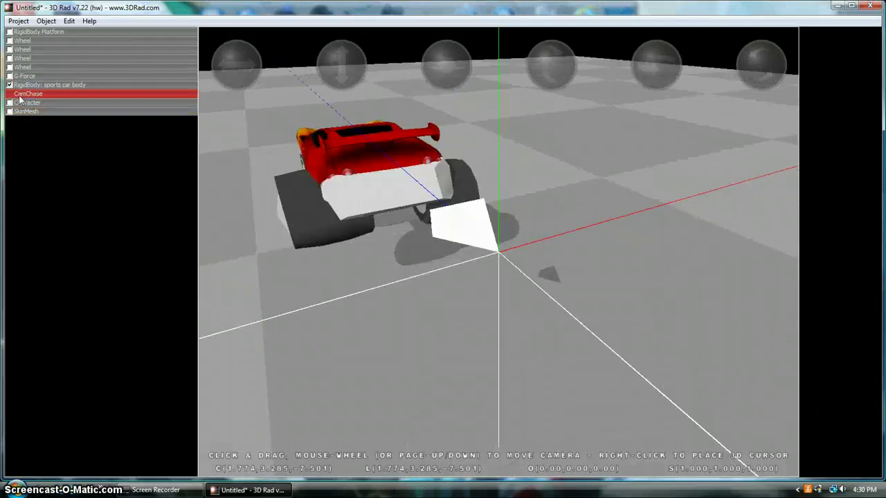
click(29, 88)
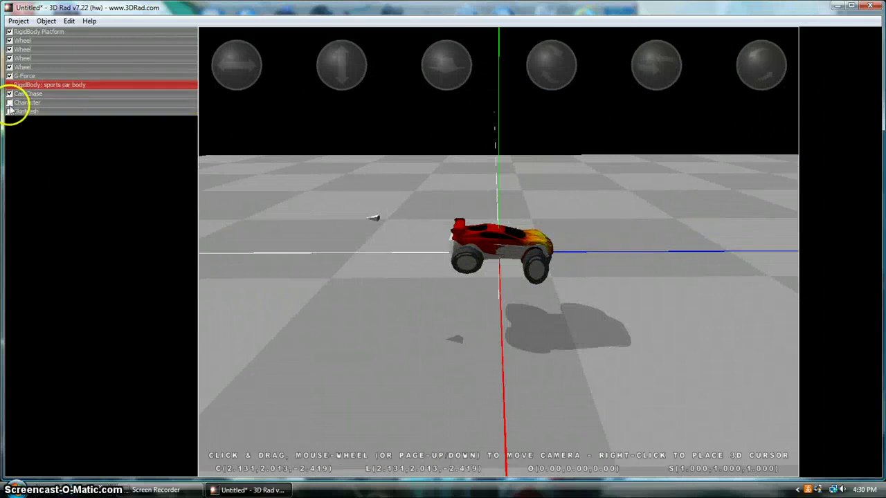
double_click(45, 105)
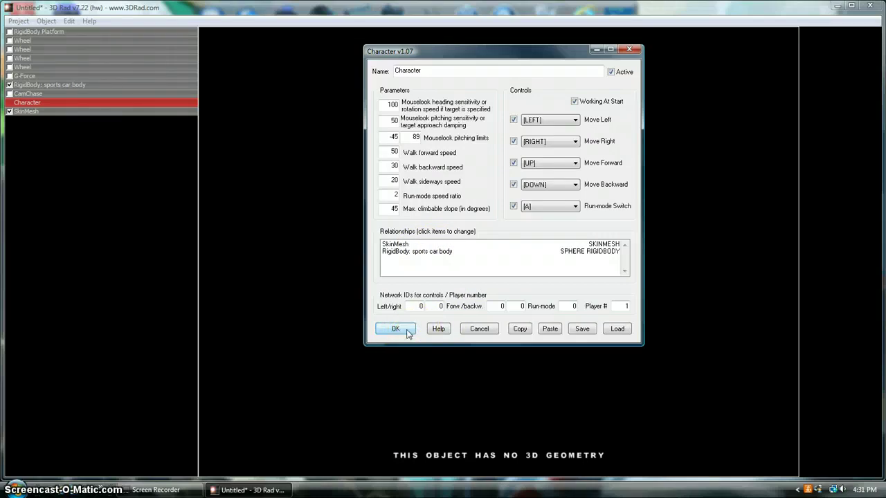
click(407, 331)
Run the project and drive the car forward to test the skinned body
click(18, 21)
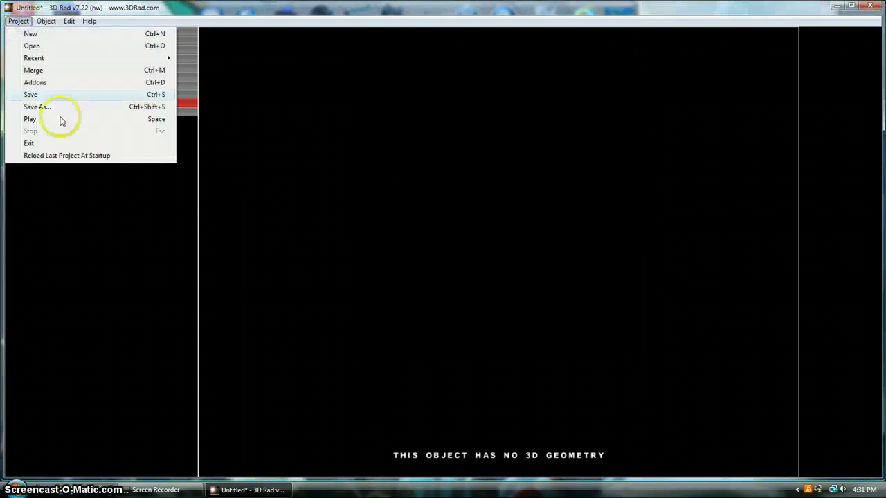
click(97, 122)
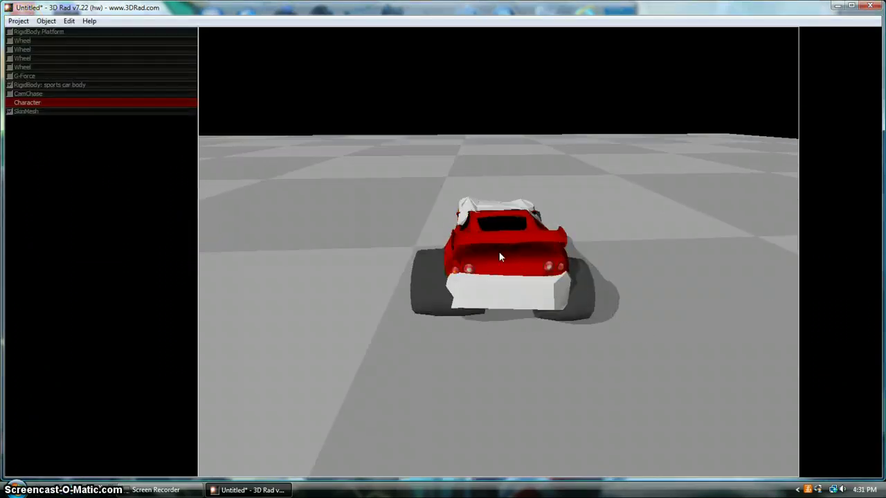
key(Up)
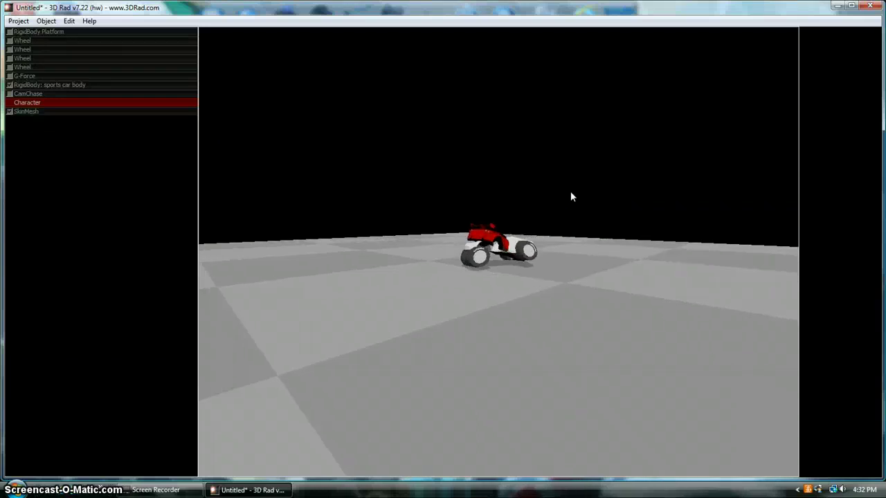
click(457, 233)
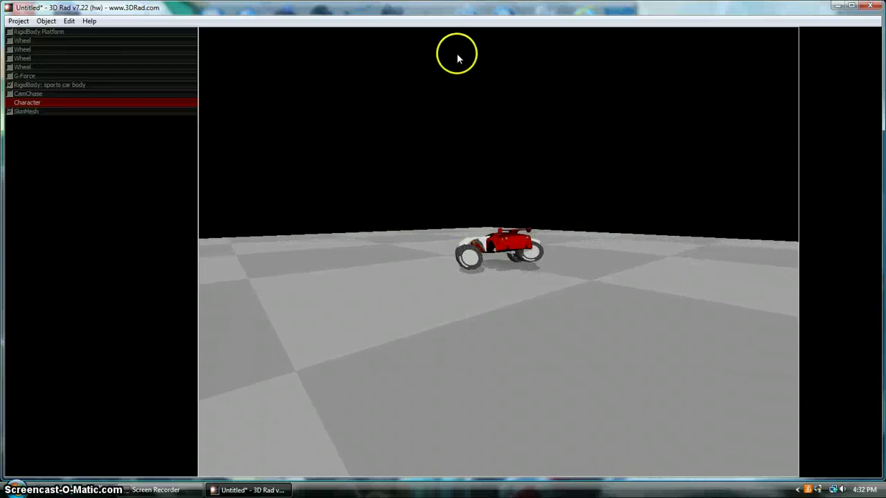